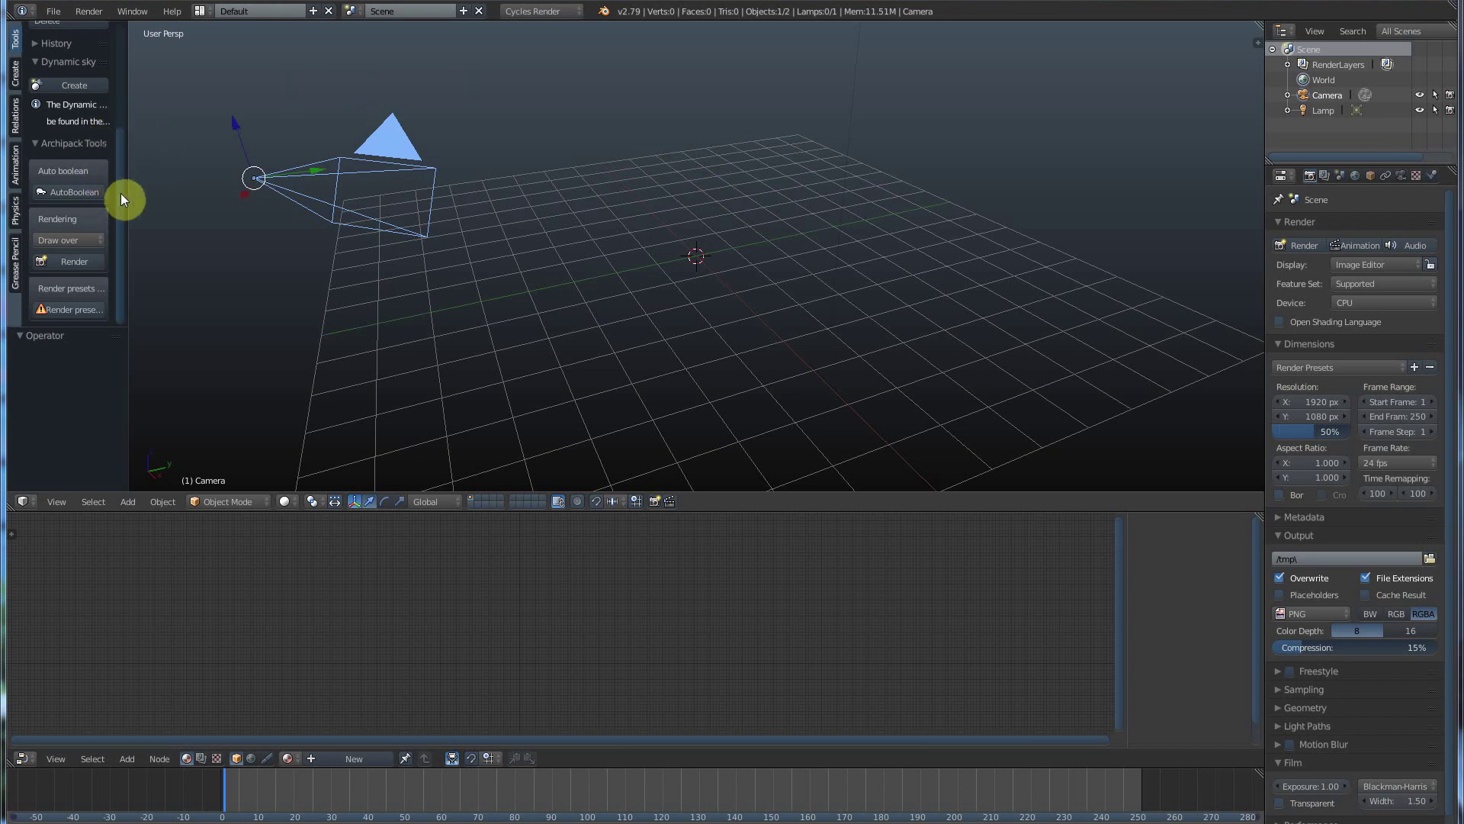
# Step: Show the Create tab's Add Primitive list of mesh and curve shapes
pyautogui.scroll(5, 119, 213)
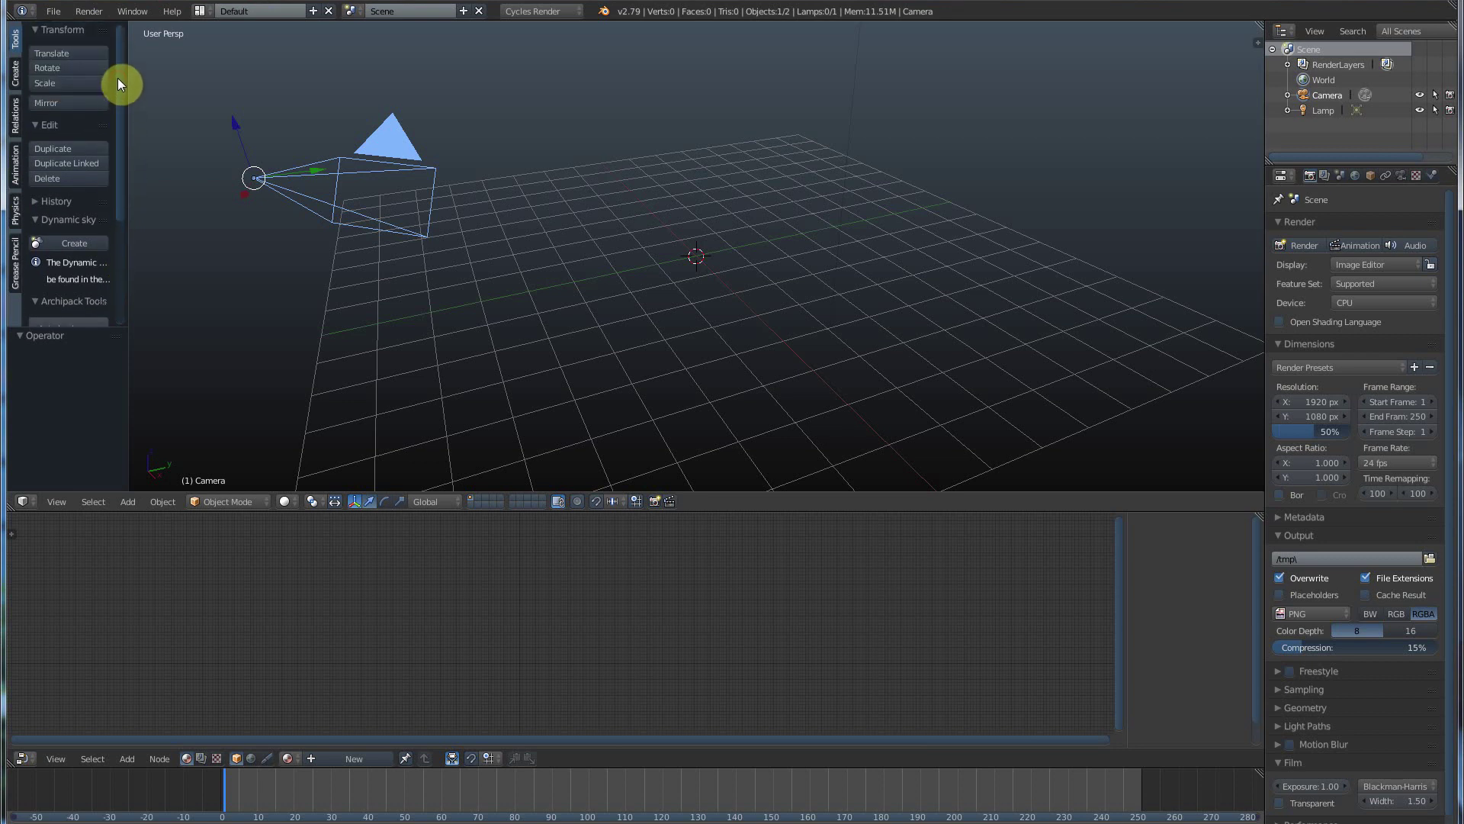
pyautogui.click(15, 76)
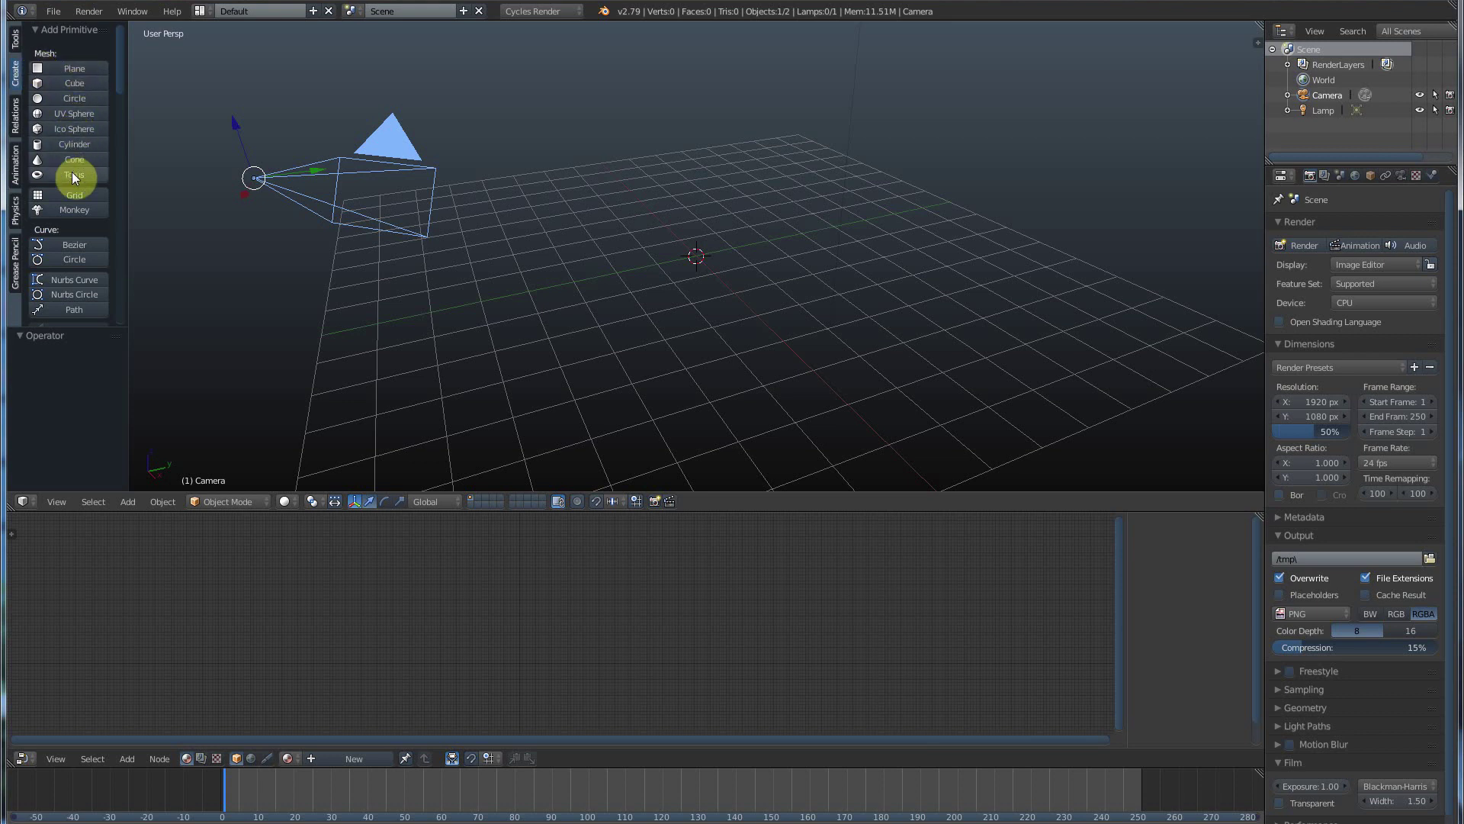
# Step: Add a Suzanne monkey head, raise it along Z, shift it along Y, then slide it 0.785 along X
pyautogui.click(77, 213)
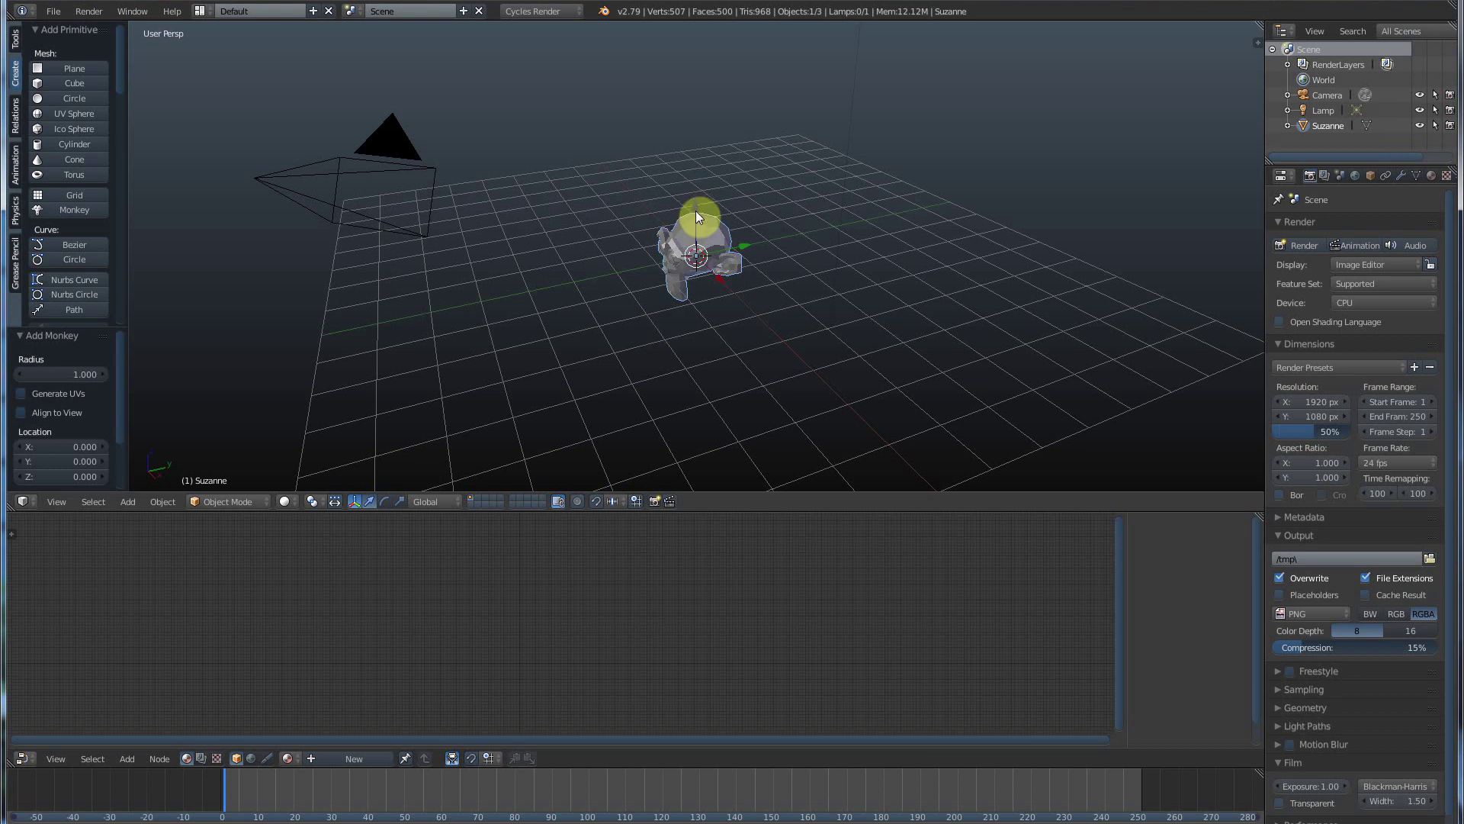
pyautogui.moveTo(695, 204)
pyautogui.mouseDown()
pyautogui.moveTo(702, 78)
pyautogui.moveTo(700, 209)
pyautogui.moveTo(696, 172)
pyautogui.moveTo(716, 222)
pyautogui.mouseUp()
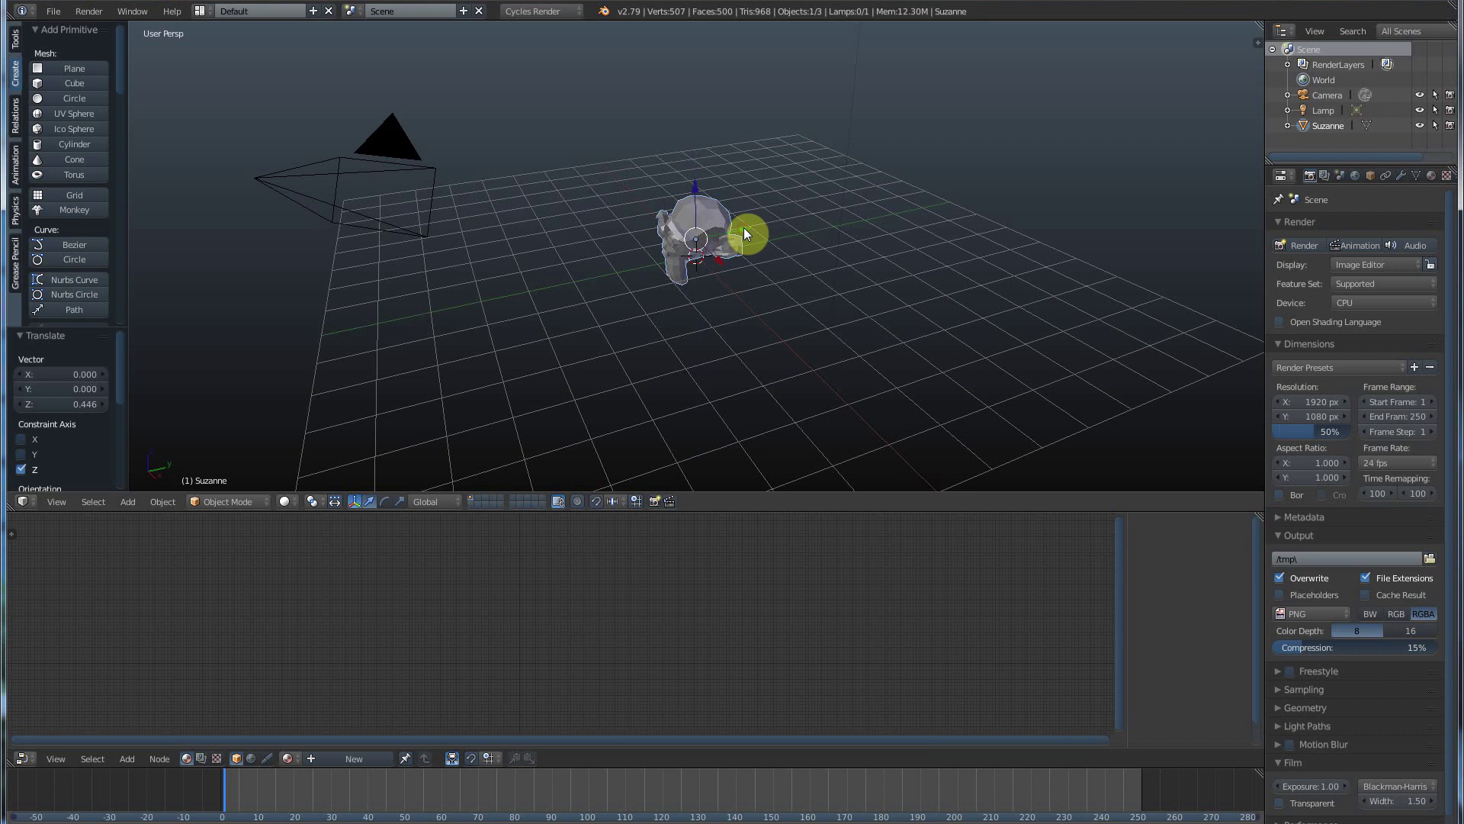
pyautogui.press('g')
pyautogui.press('x')
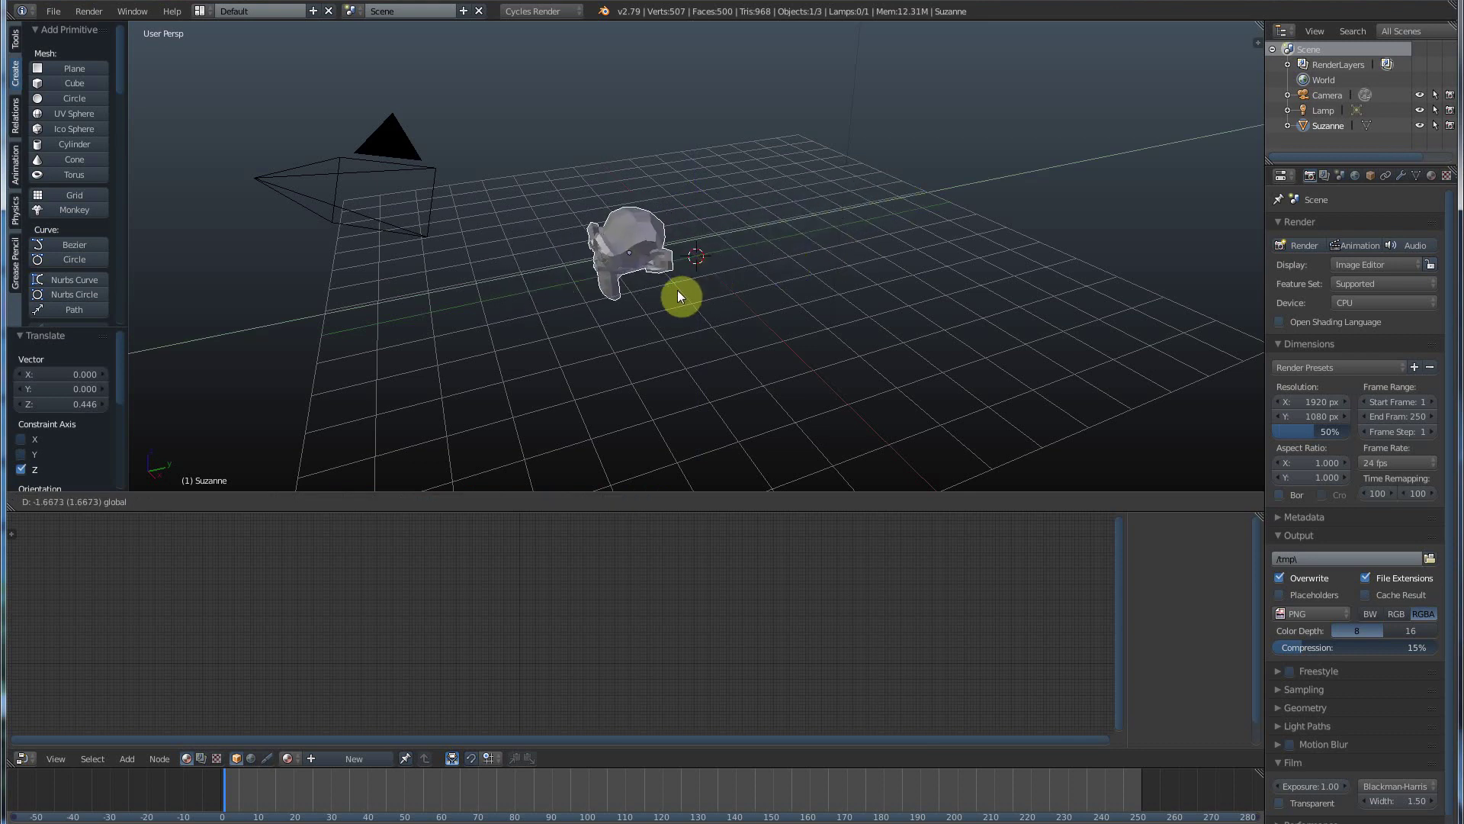
pyautogui.click(749, 285)
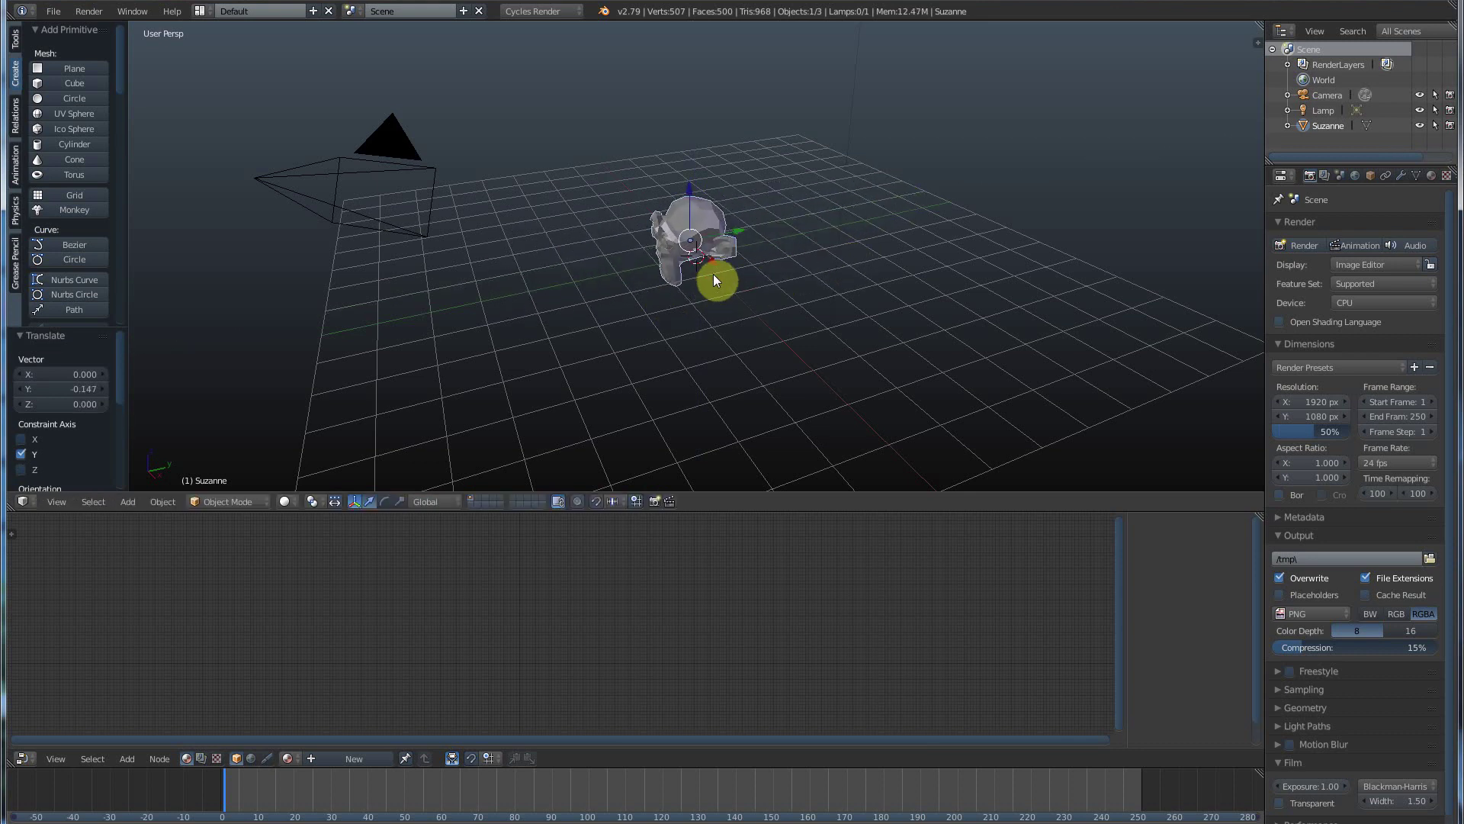
pyautogui.moveTo(714, 263)
pyautogui.mouseDown()
pyautogui.moveTo(752, 318)
pyautogui.moveTo(691, 236)
pyautogui.moveTo(771, 346)
pyautogui.moveTo(703, 256)
pyautogui.moveTo(721, 282)
pyautogui.mouseUp()
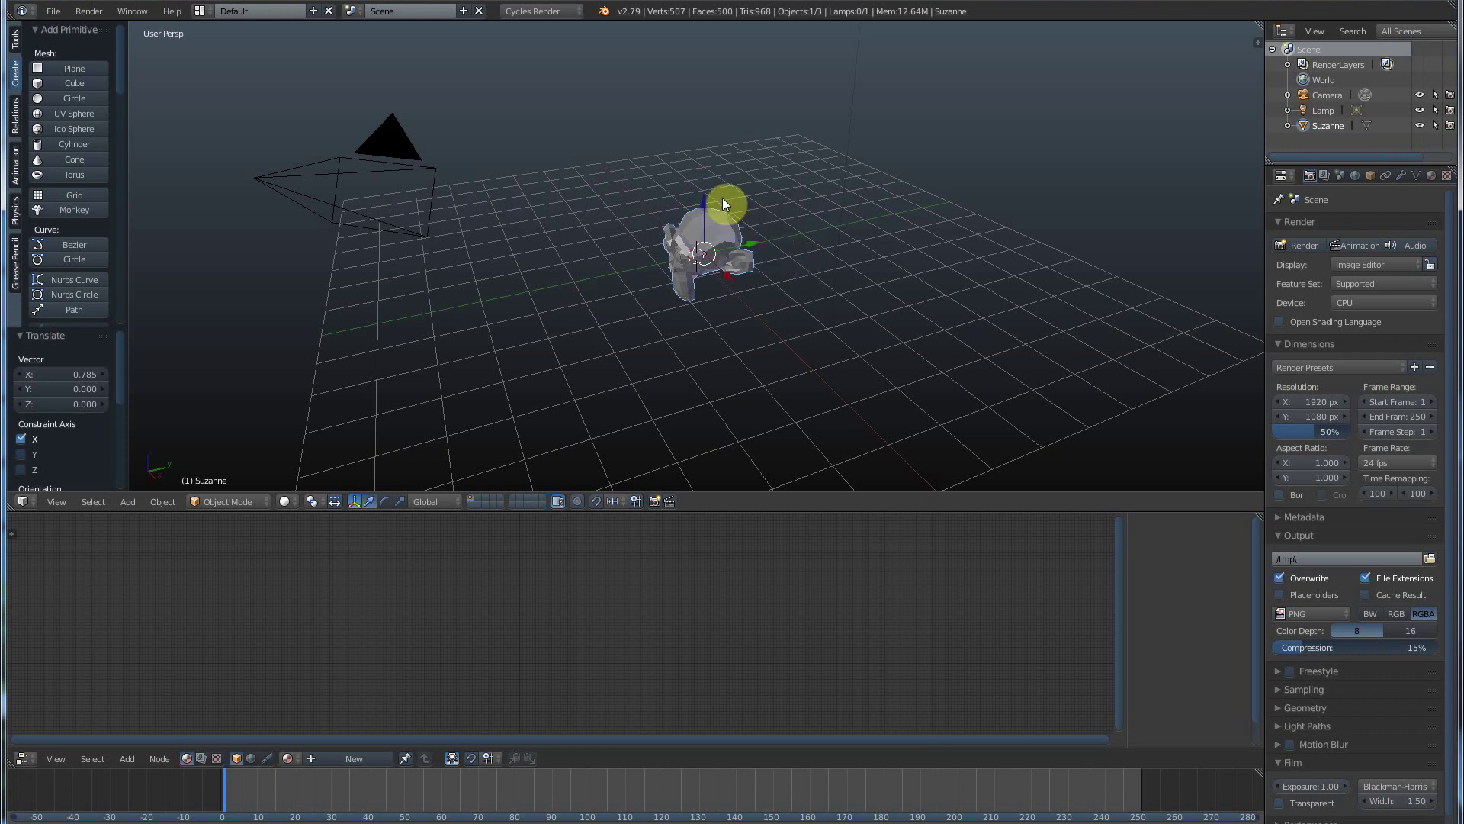
# Step: Nudge Suzanne slightly with the Translate tool
pyautogui.click(15, 42)
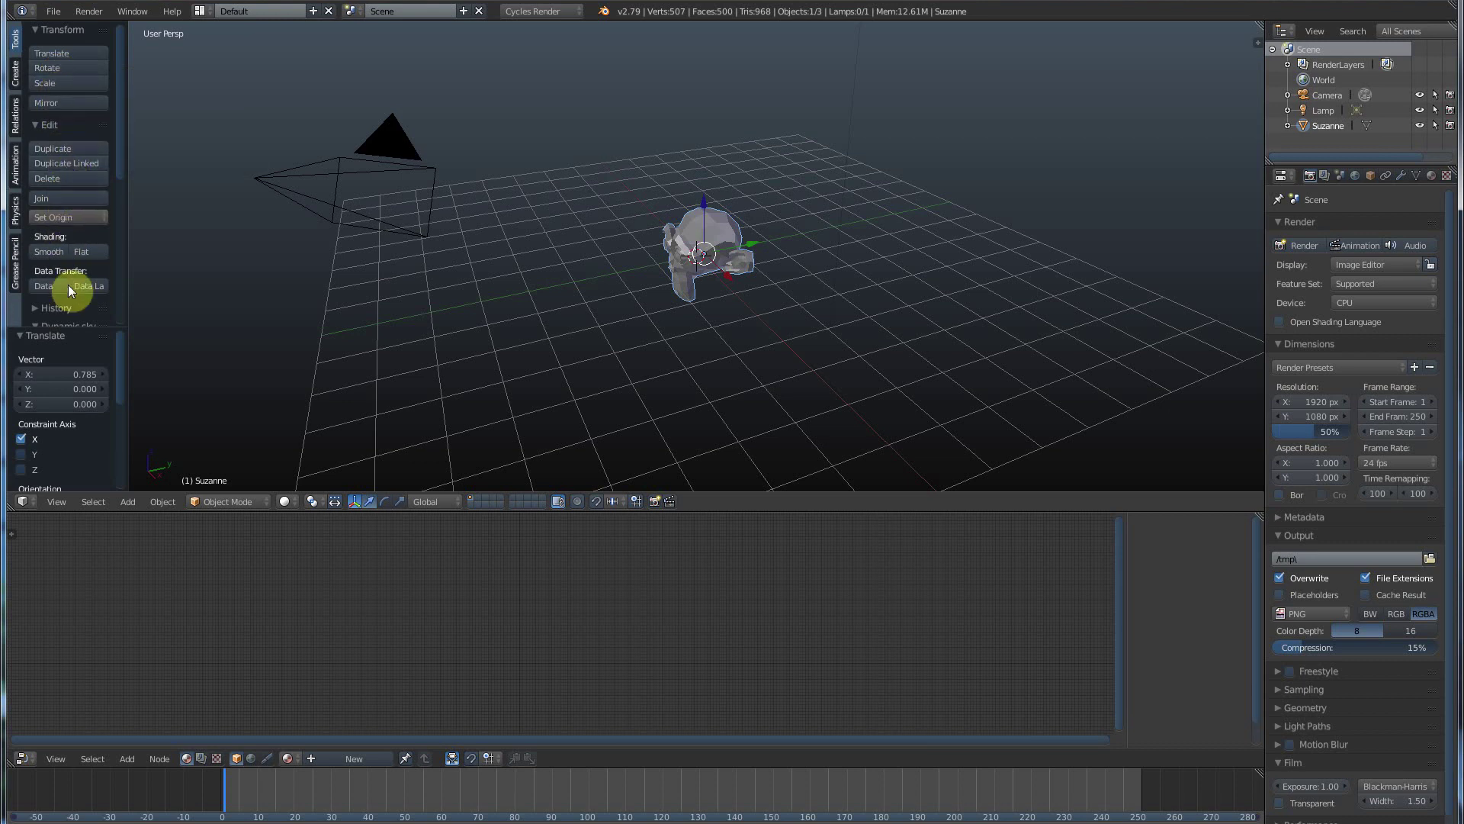
pyautogui.click(58, 52)
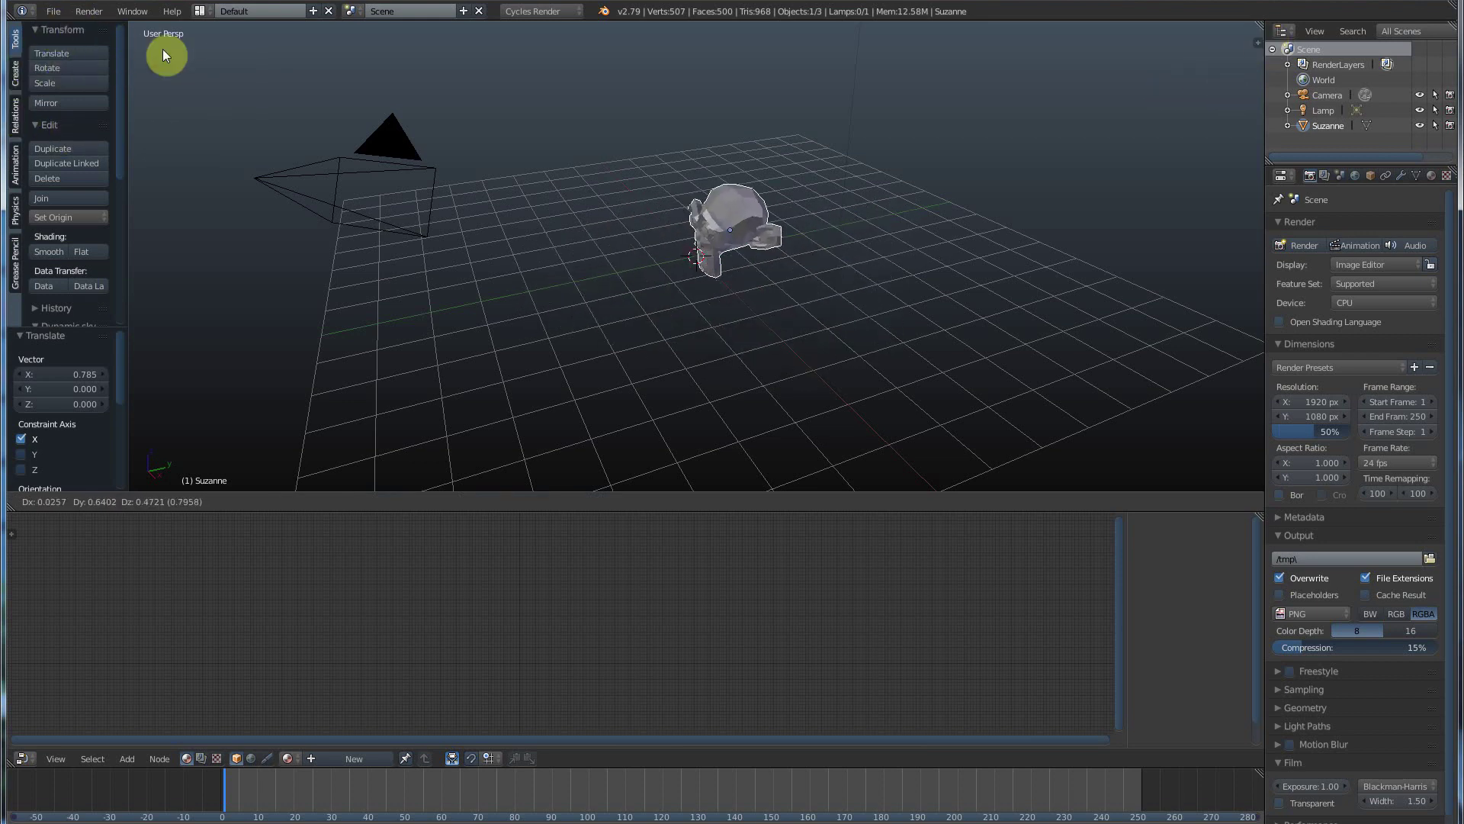
pyautogui.click(62, 52)
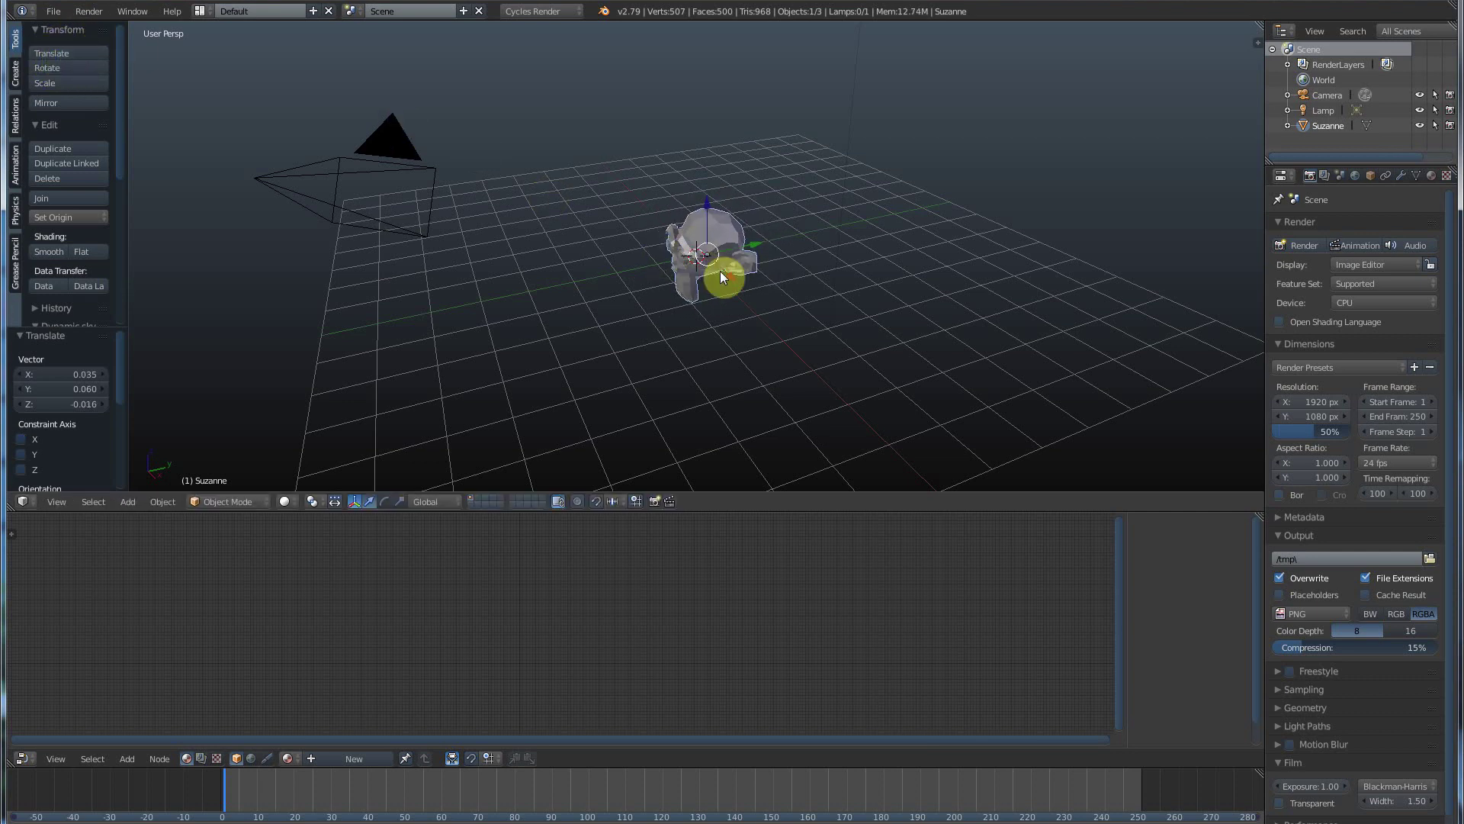
# Step: Rotate Suzanne 9.94° and scale her down uniformly to 0.956
pyautogui.click(83, 67)
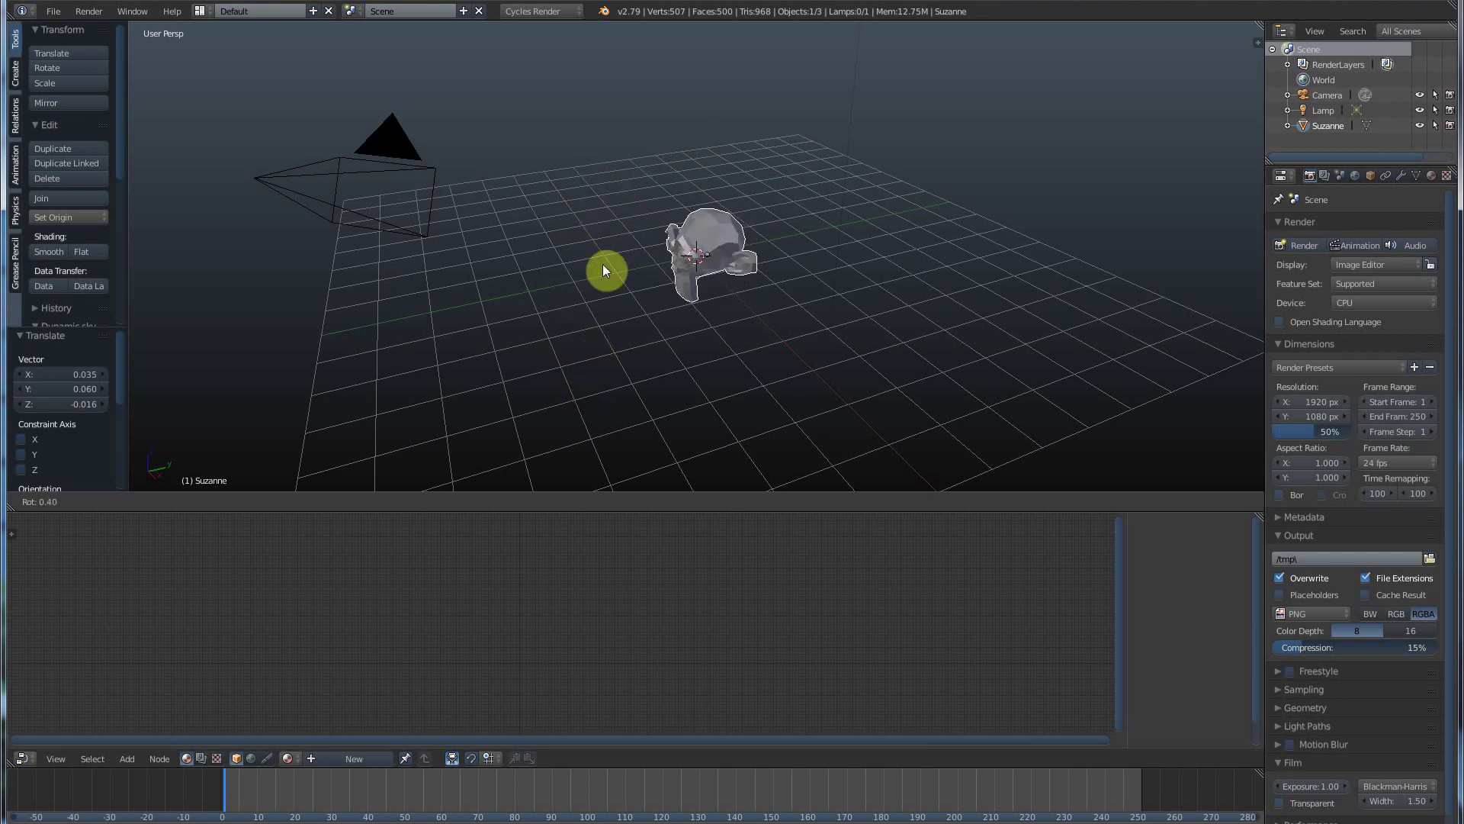
pyautogui.click(608, 220)
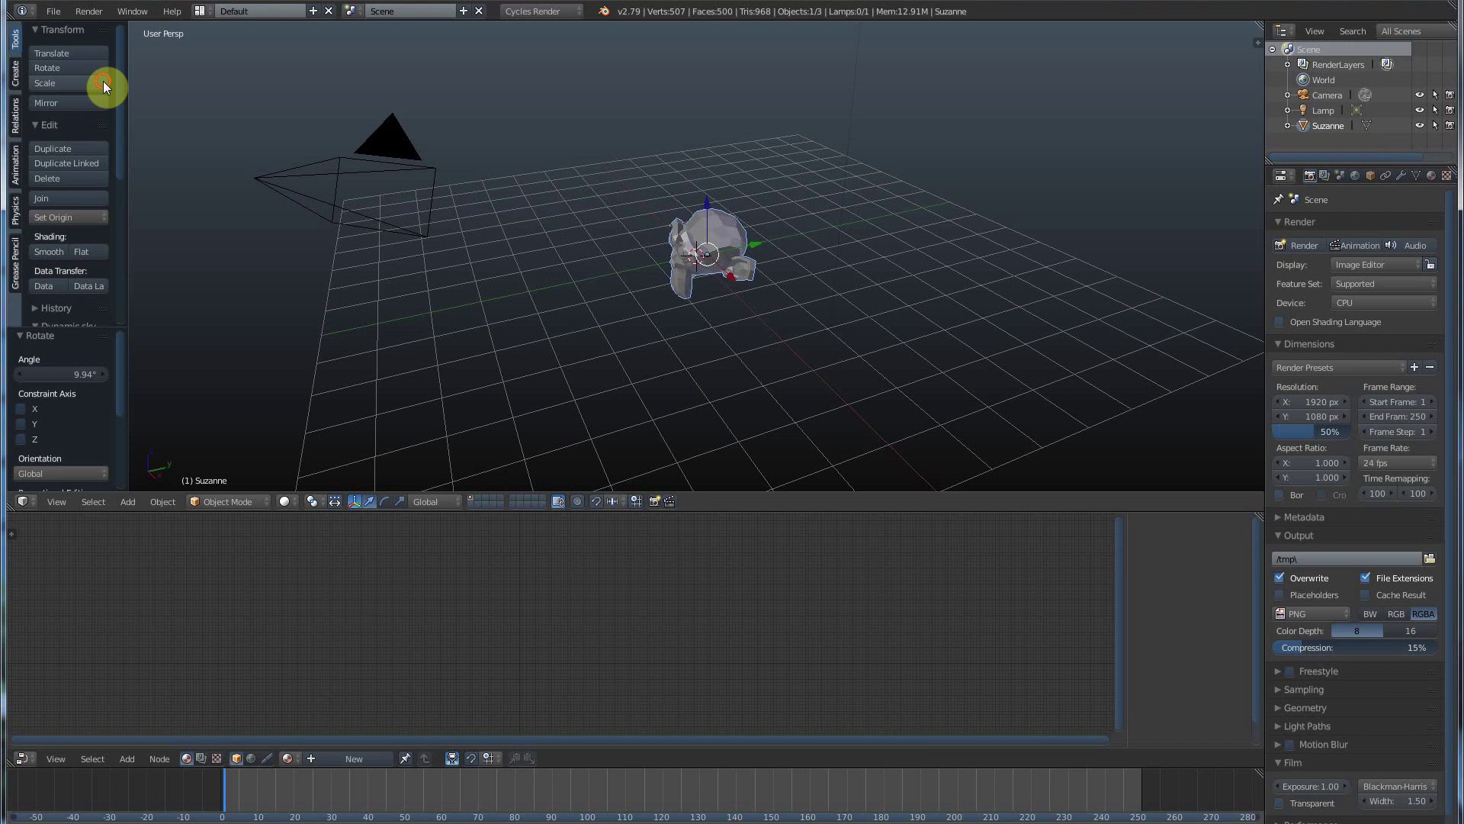
pyautogui.press('s')
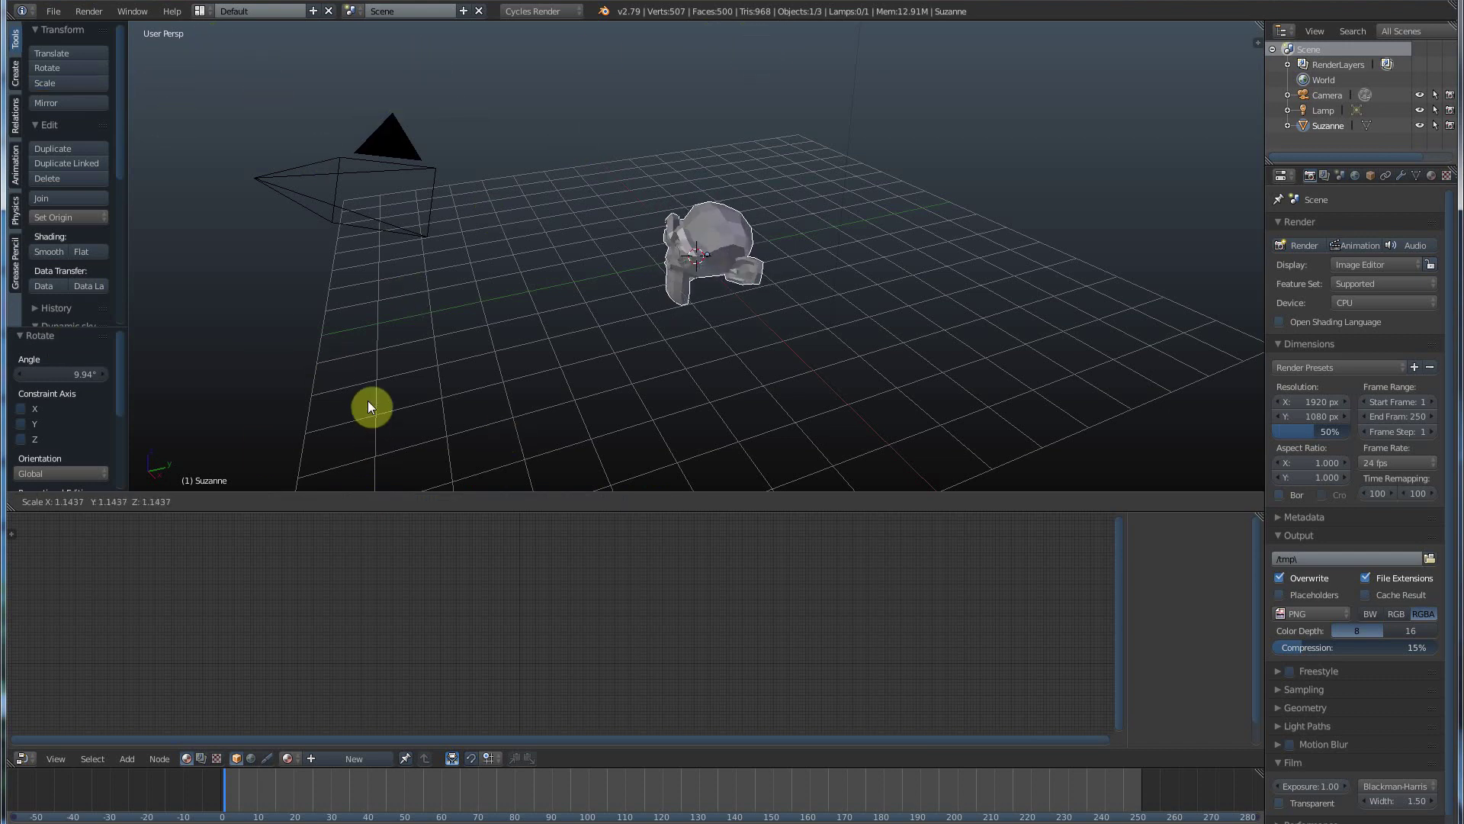
pyautogui.click(402, 288)
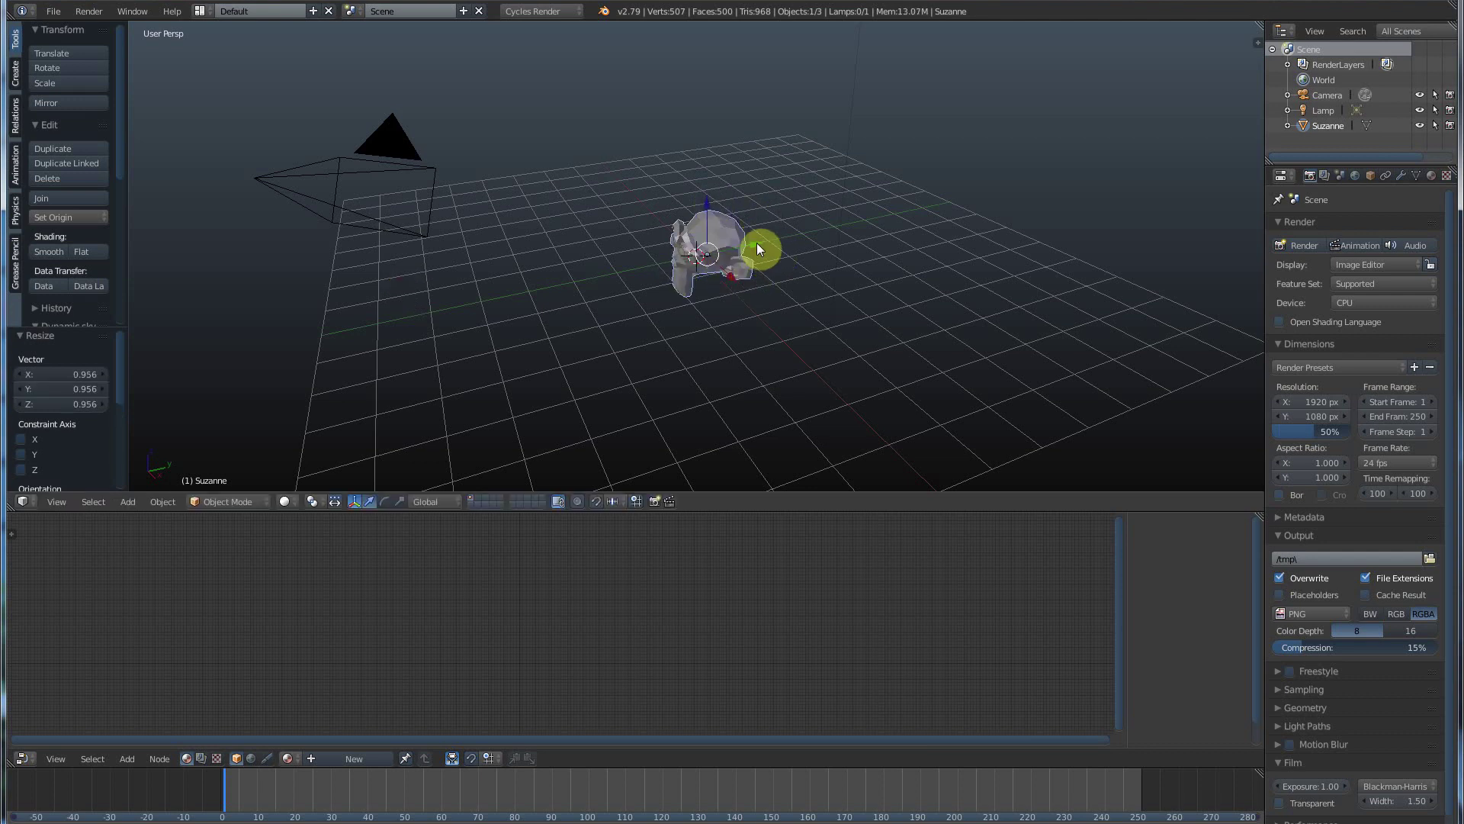
# Step: Move Suzanne back along the Y axis and reposition her freely
pyautogui.moveTo(759, 247)
pyautogui.mouseDown()
pyautogui.moveTo(696, 271)
pyautogui.moveTo(751, 261)
pyautogui.mouseUp()
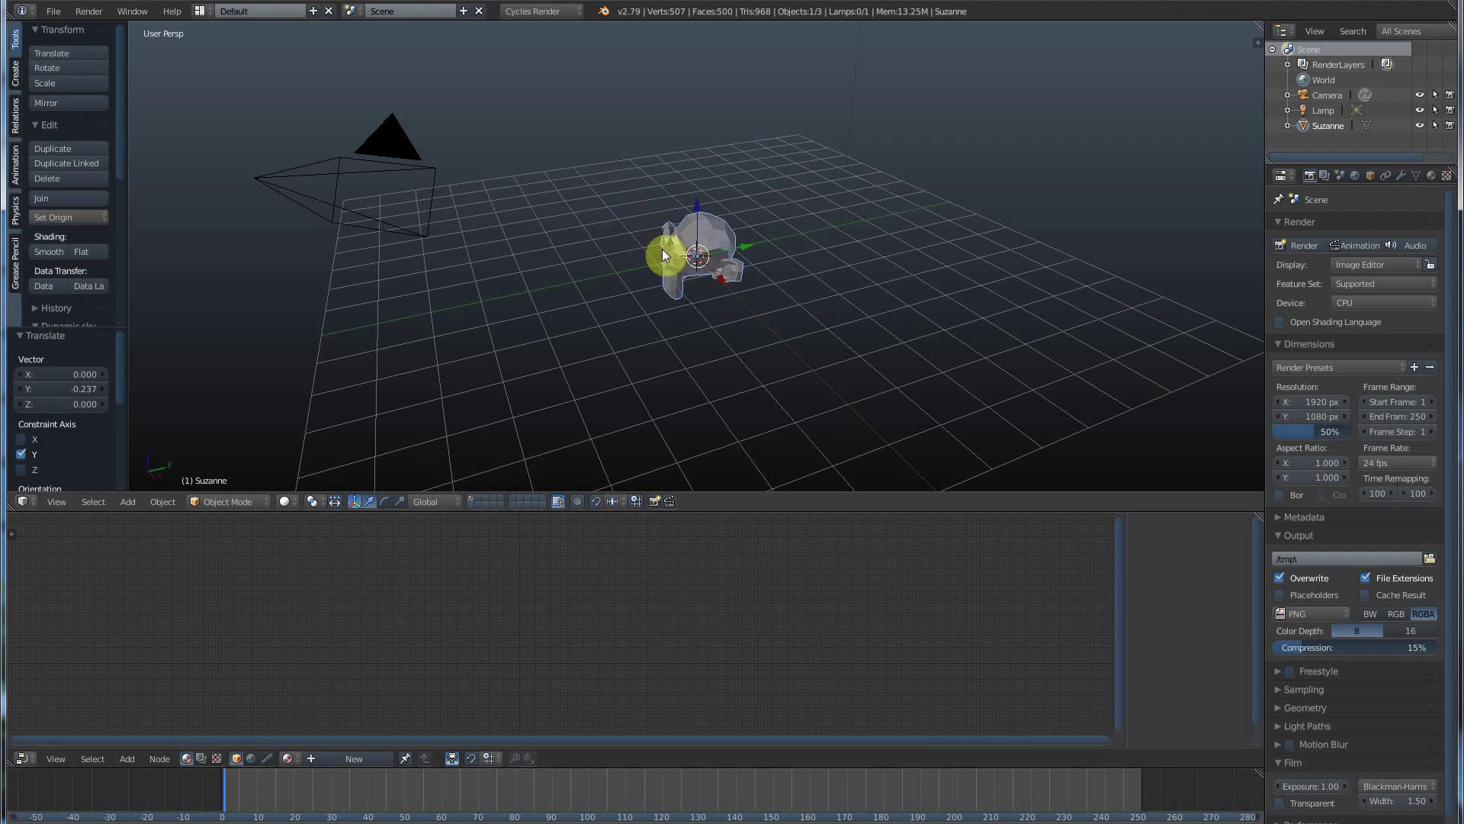
pyautogui.press('g')
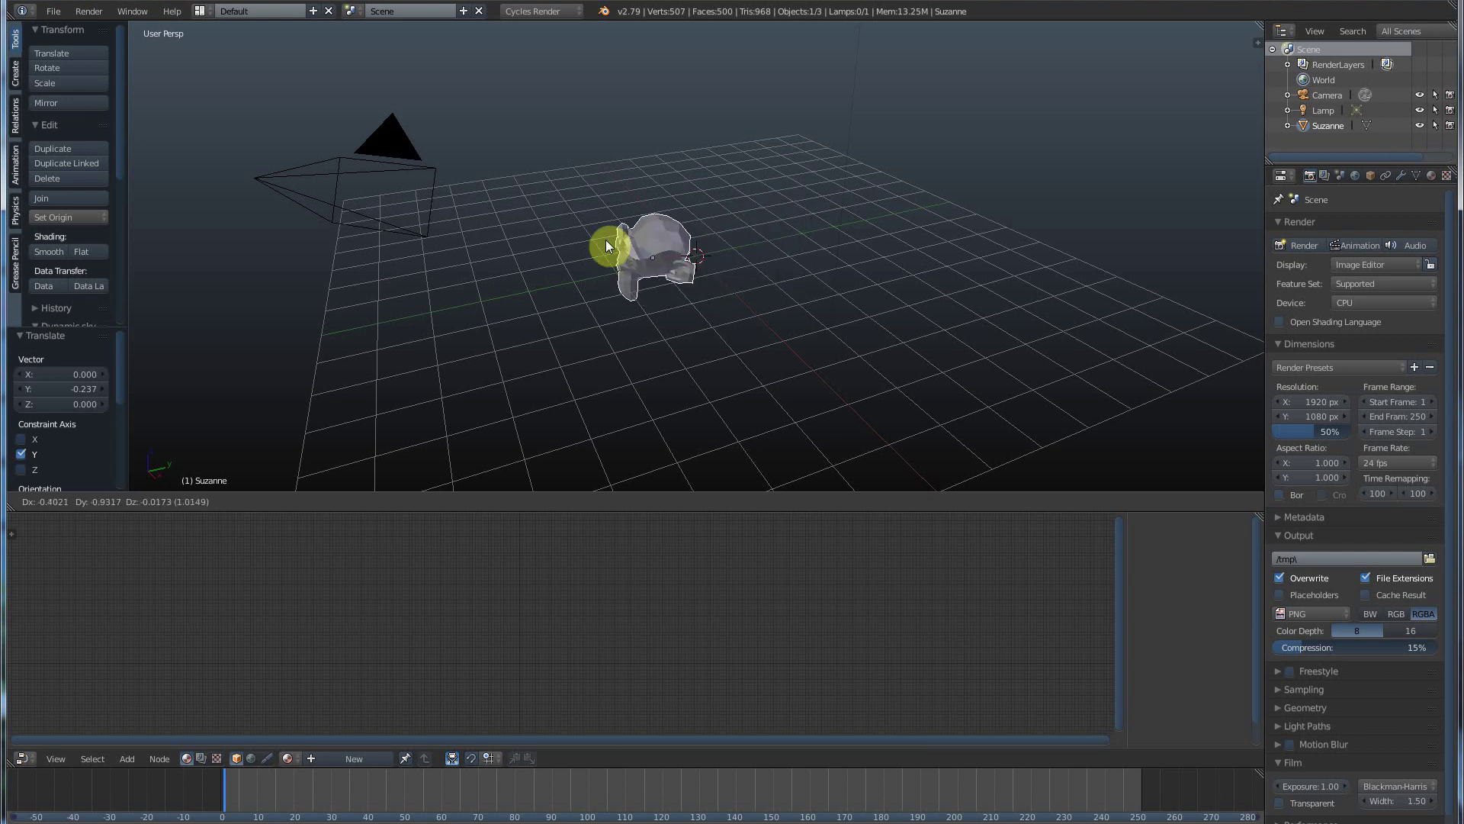
pyautogui.click(662, 246)
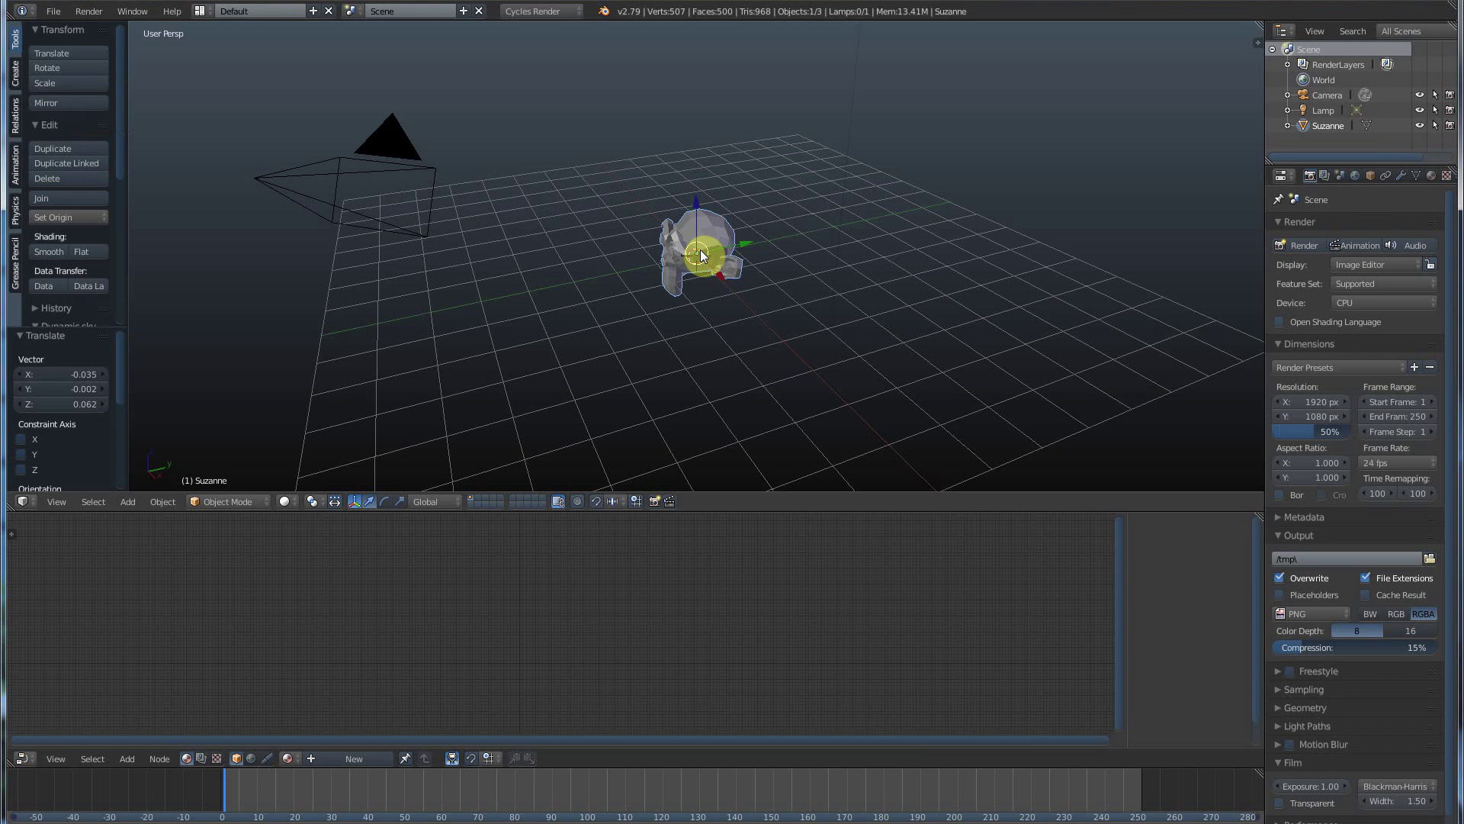
# Step: Rotate Suzanne 418° and enlarge her about 3.85 times
pyautogui.press('r')
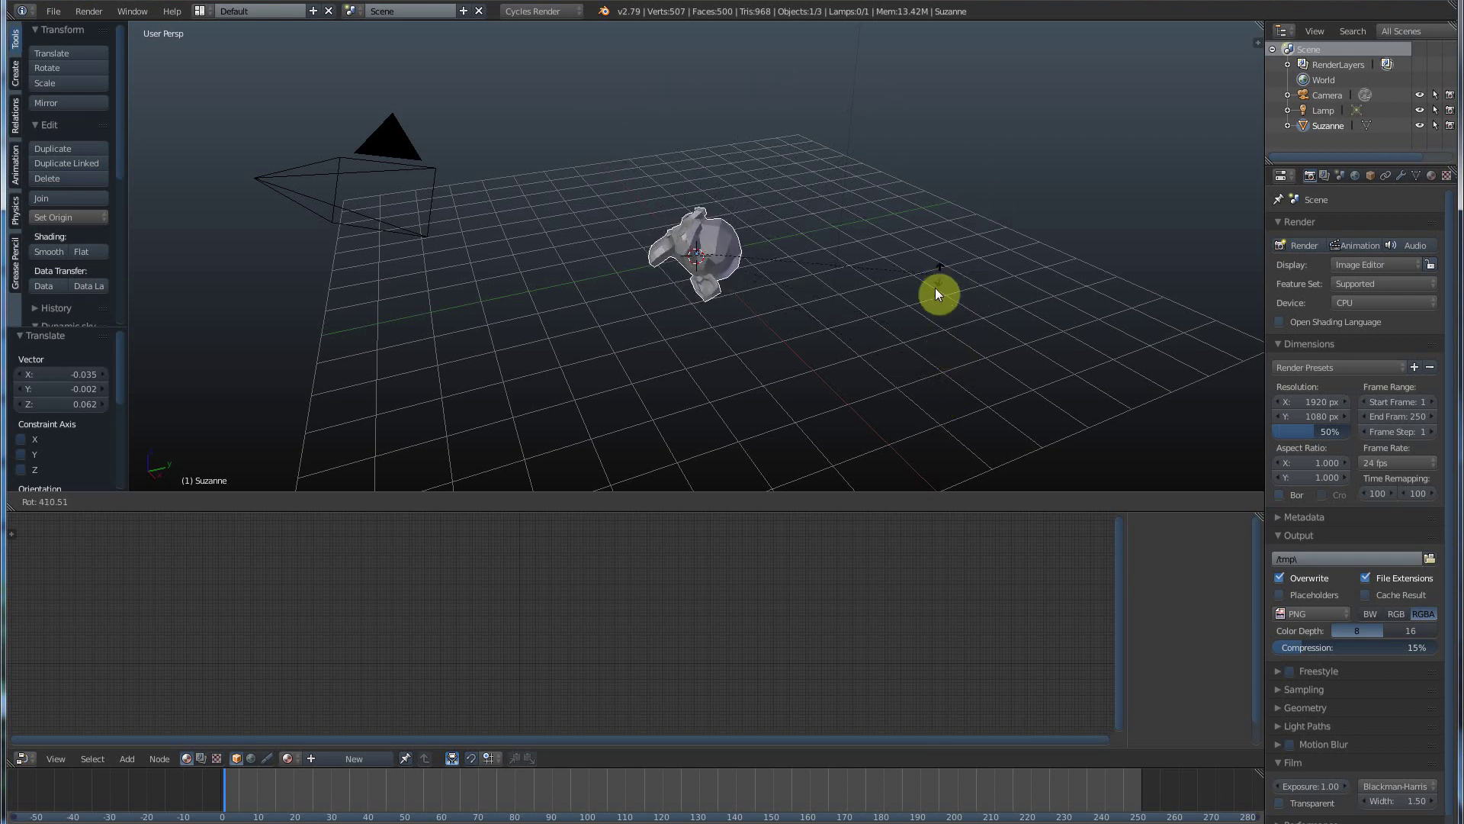
pyautogui.click(929, 305)
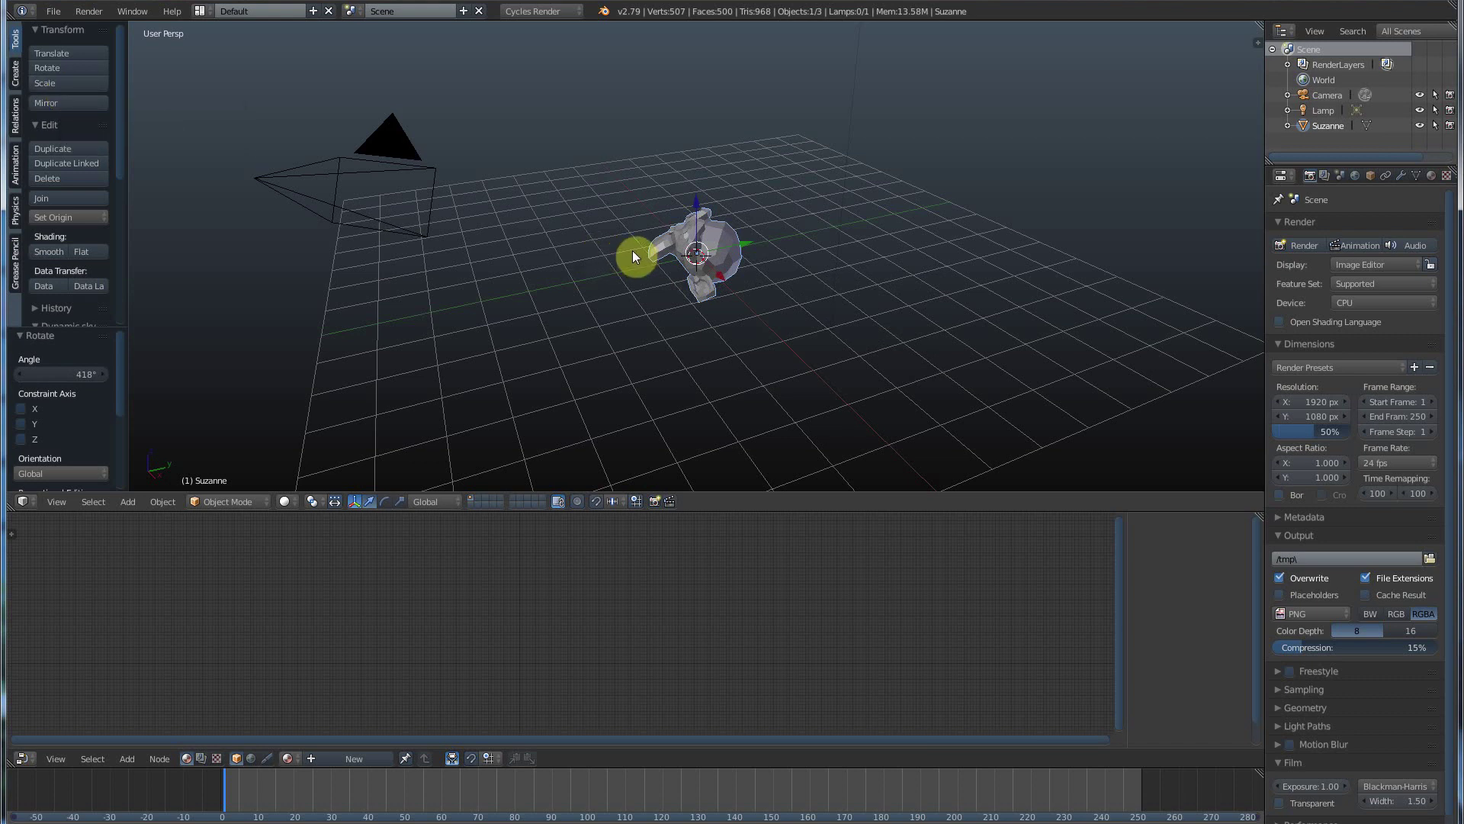
pyautogui.press('s')
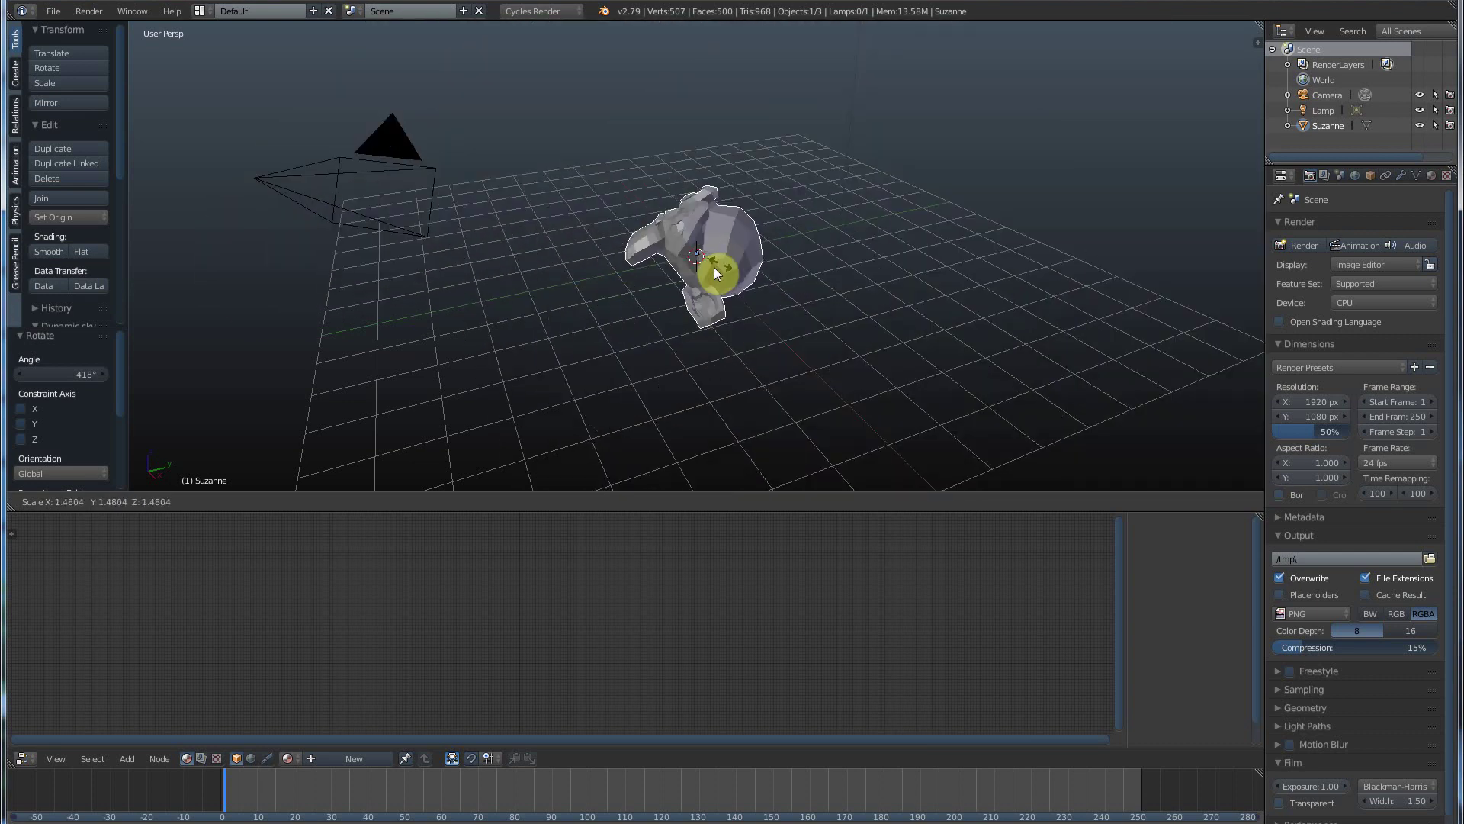
pyautogui.click(765, 244)
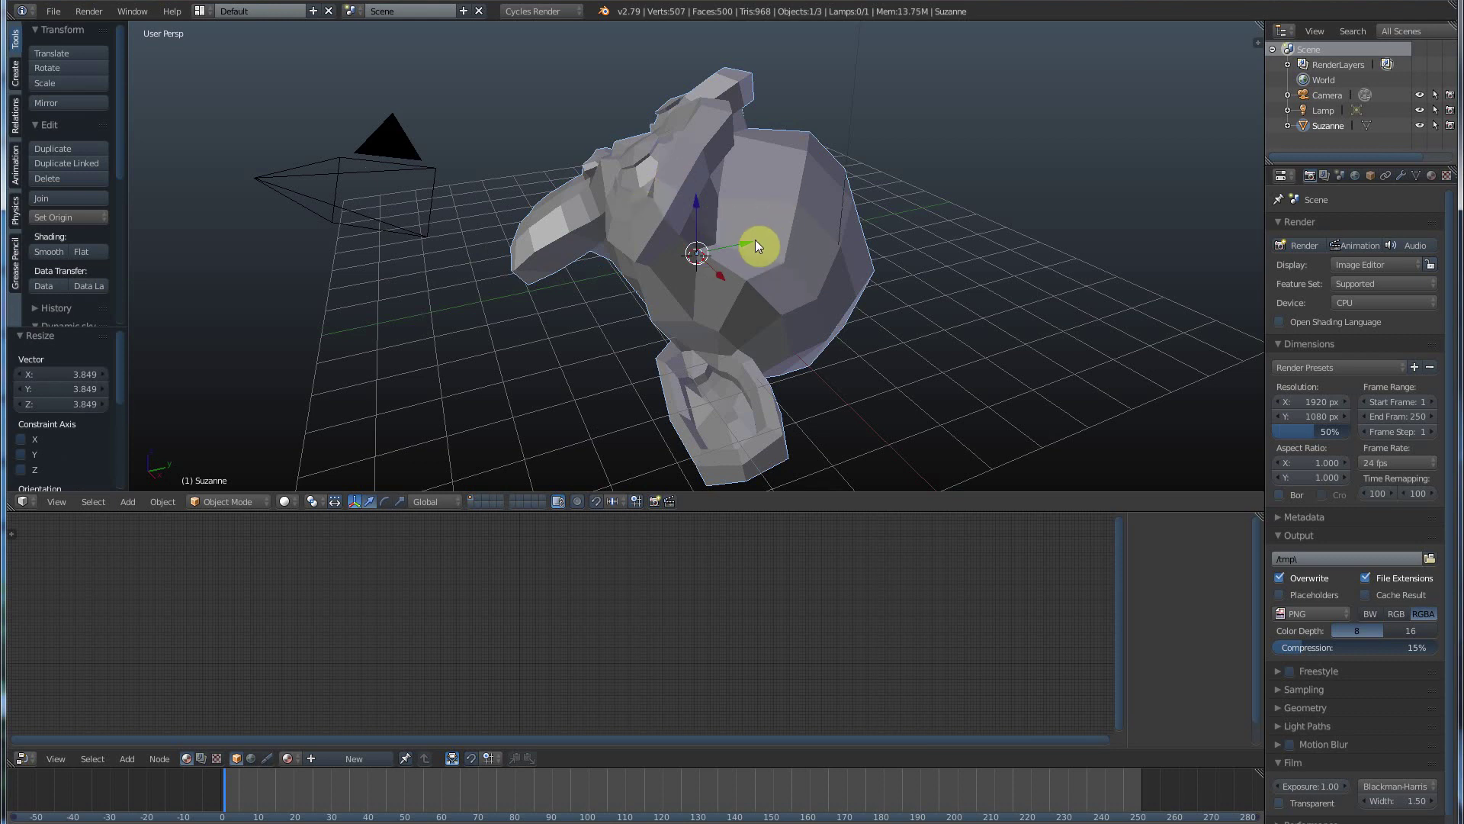
# Step: Shift Suzanne along Y, then rotate her three times so she faces sideways
pyautogui.press('g')
pyautogui.press('y')
pyautogui.click(732, 247)
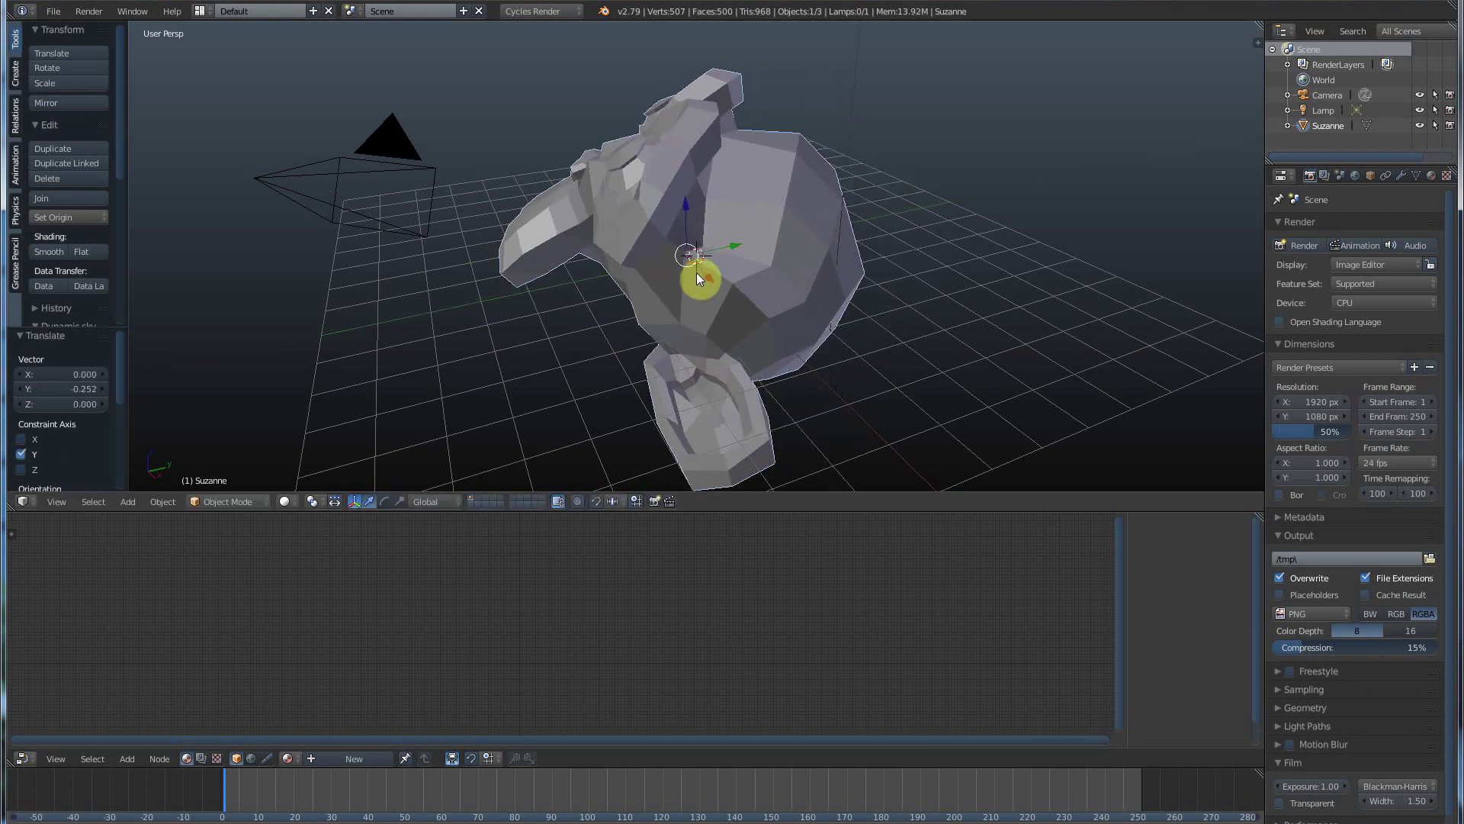
pyautogui.press('r')
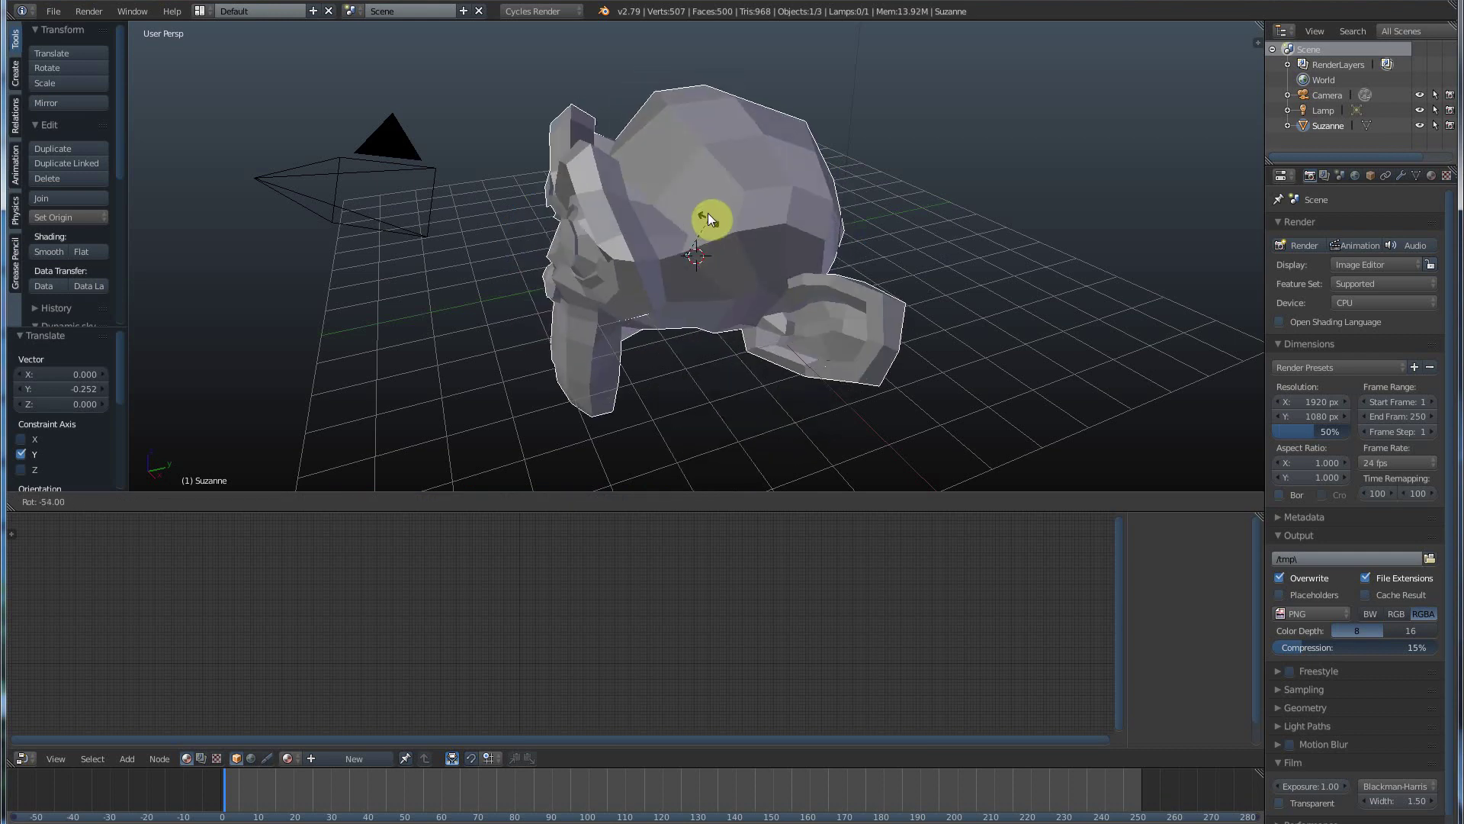
pyautogui.click(708, 204)
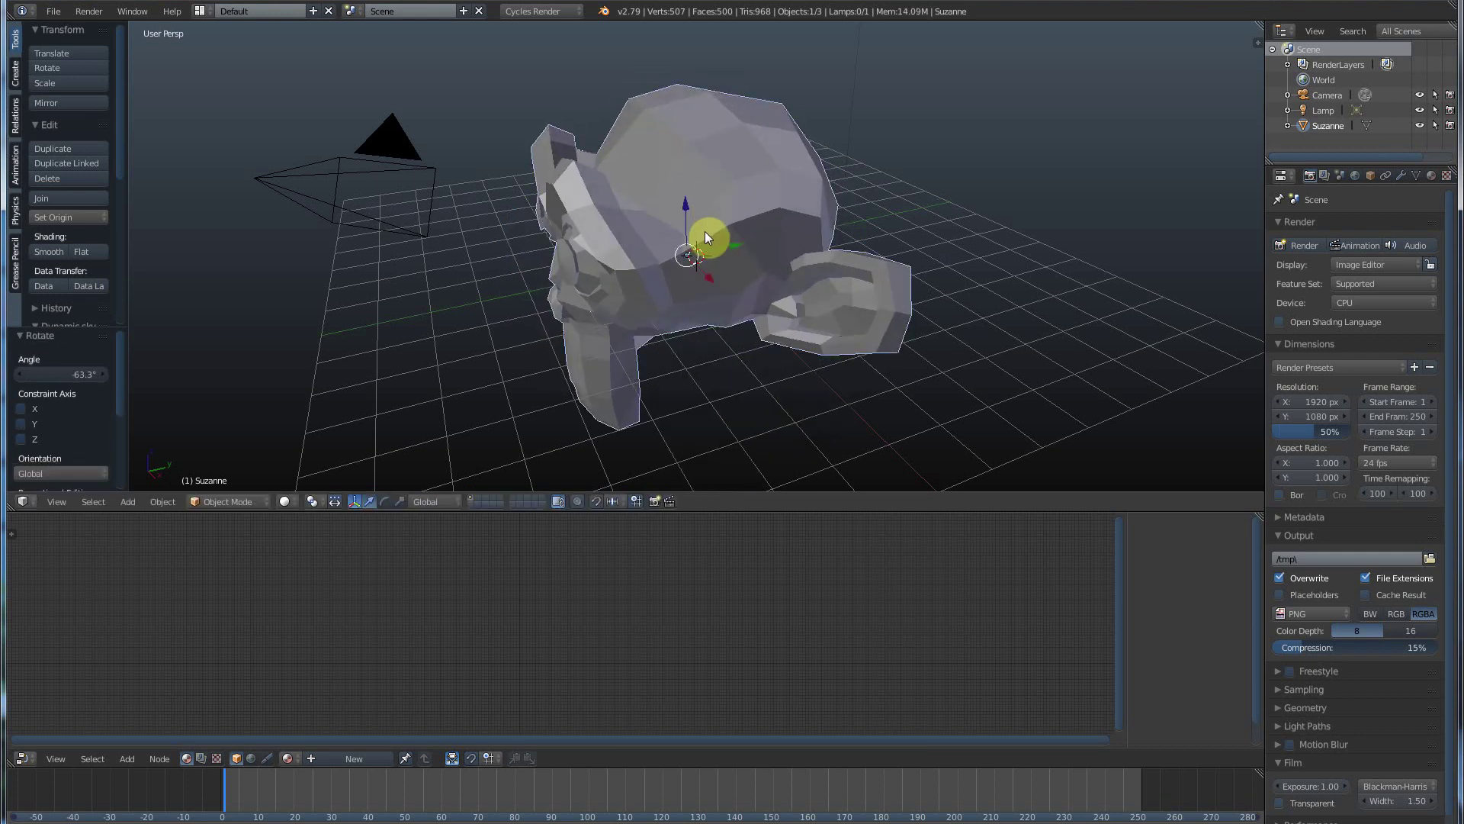
pyautogui.press('r')
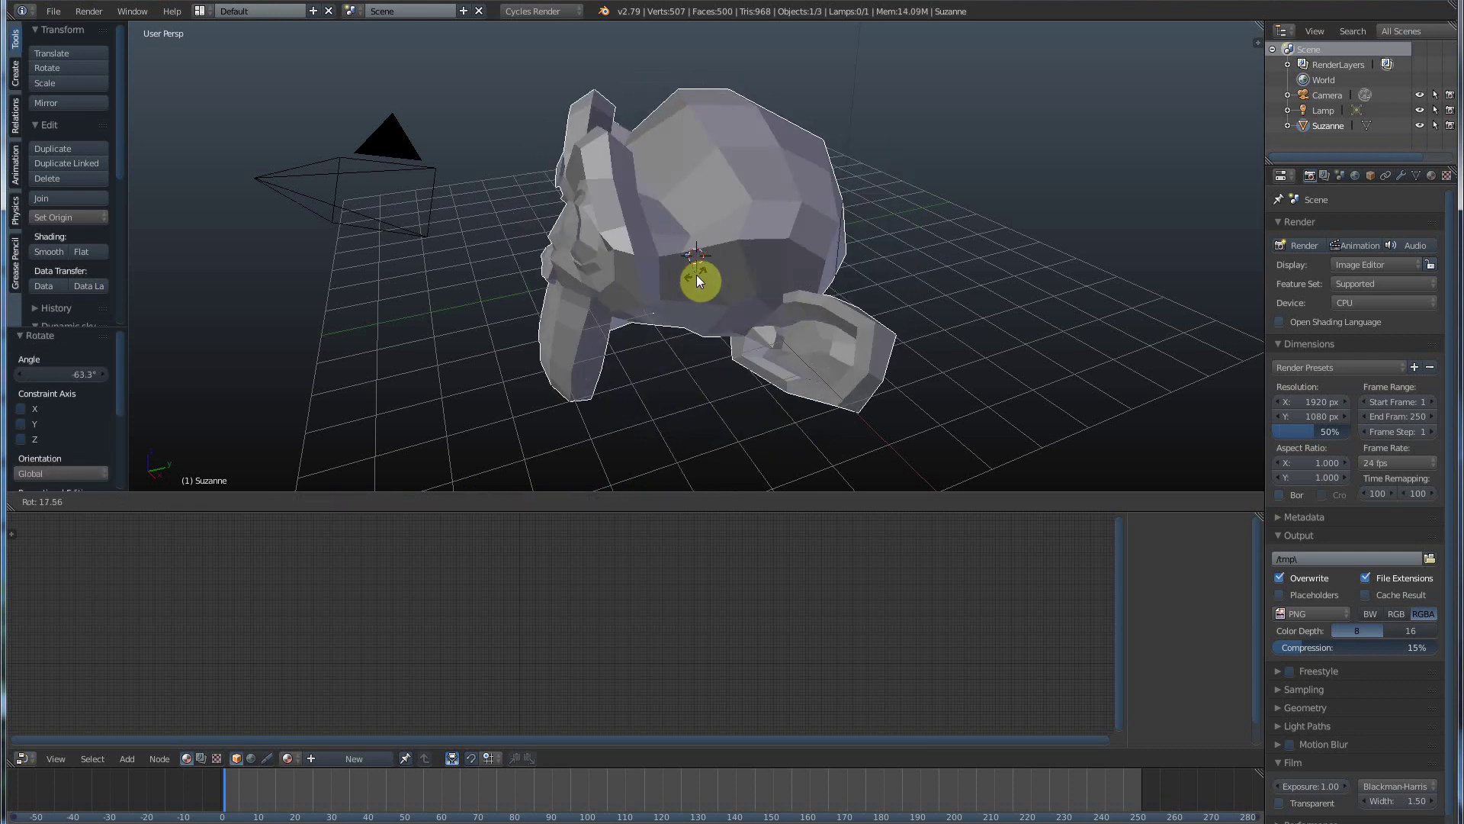
pyautogui.click(705, 266)
pyautogui.press('r')
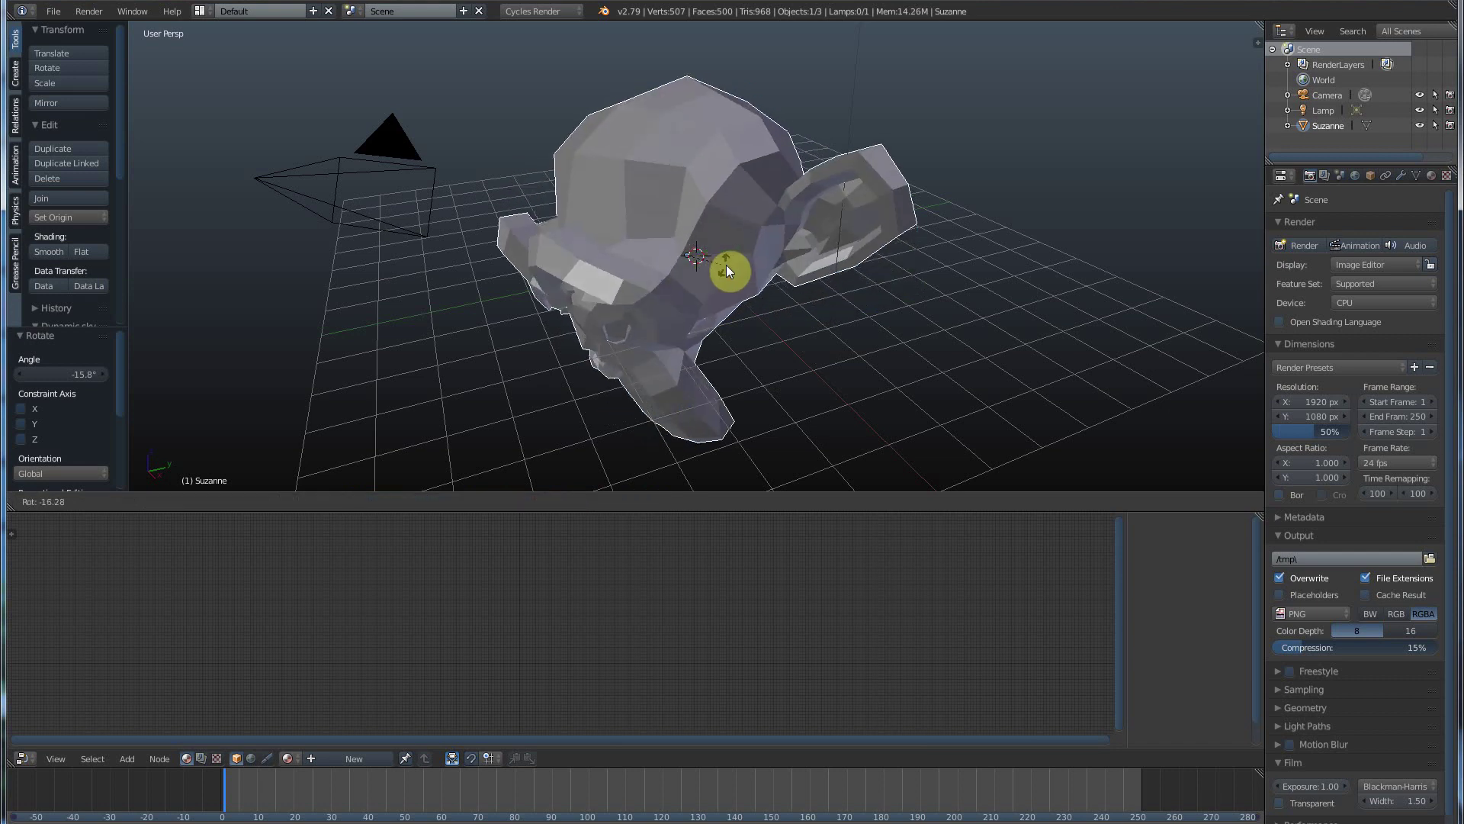
pyautogui.click(714, 282)
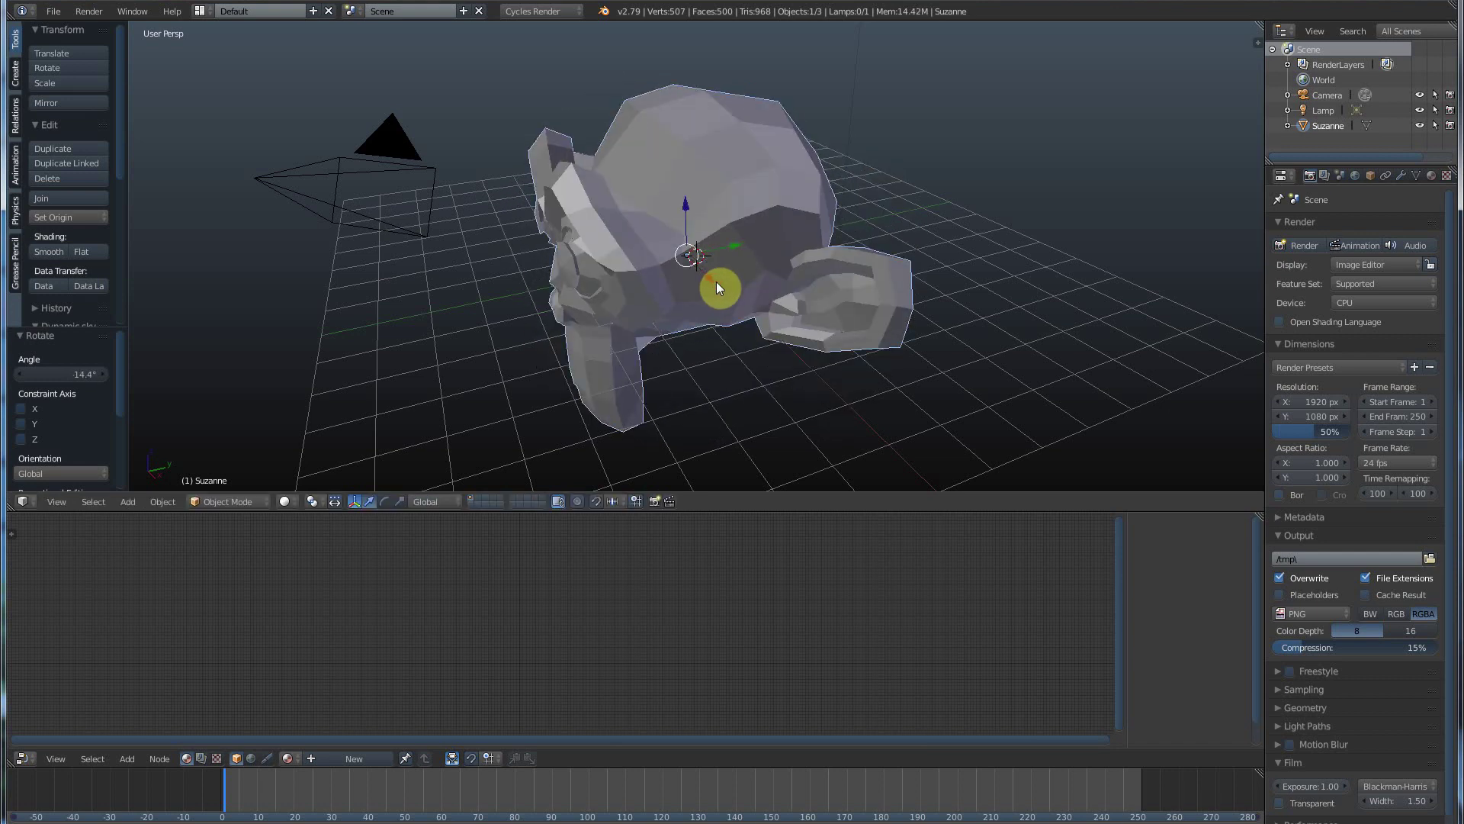
# Step: Slide Suzanne 0.208 along Y and orbit to a front view of her face
pyautogui.moveTo(735, 245)
pyautogui.mouseDown()
pyautogui.moveTo(720, 248)
pyautogui.moveTo(743, 243)
pyautogui.mouseUp()
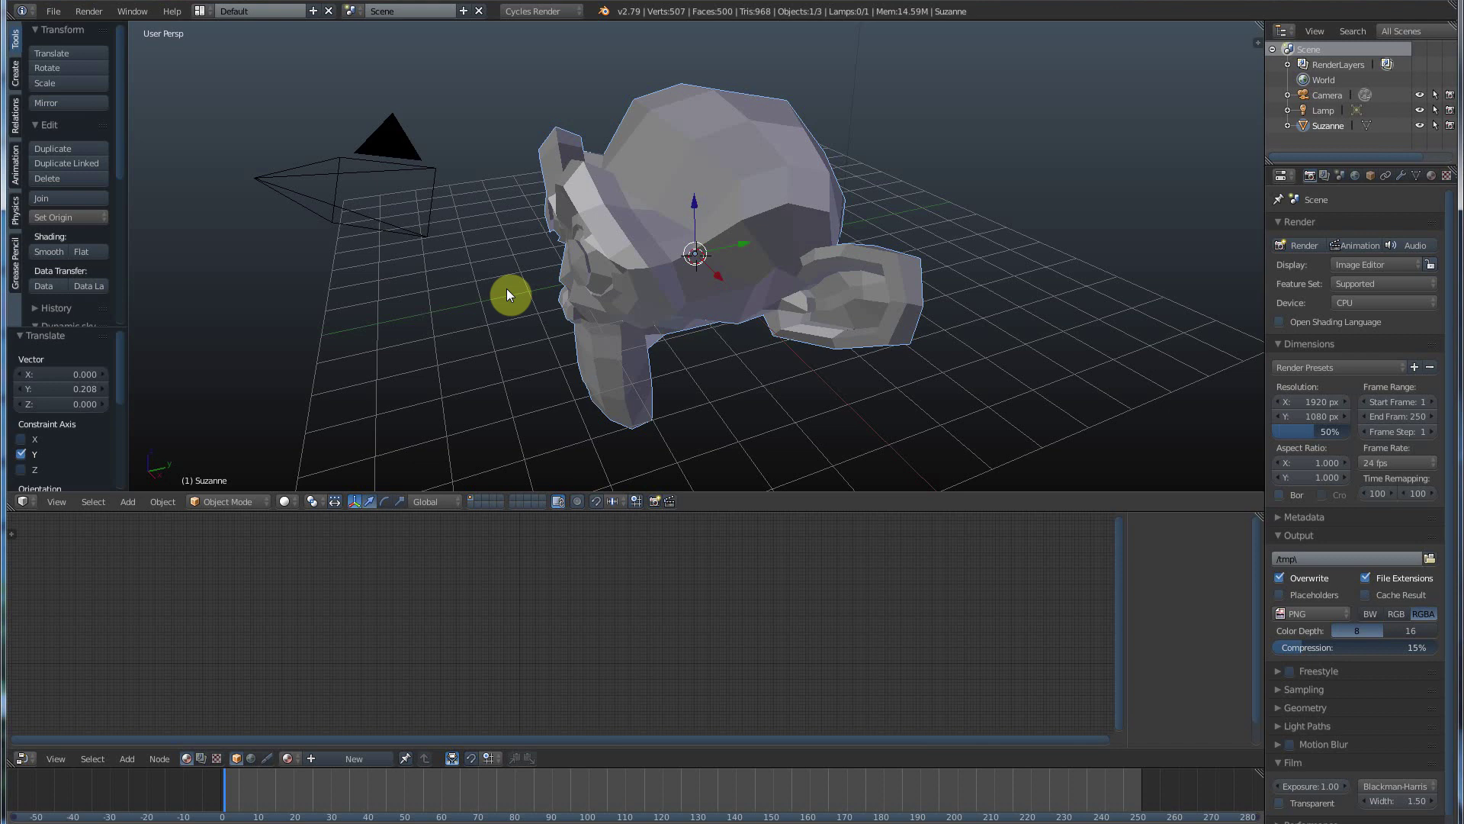
pyautogui.moveTo(509, 293); pyautogui.dragTo(625, 277, button='middle')
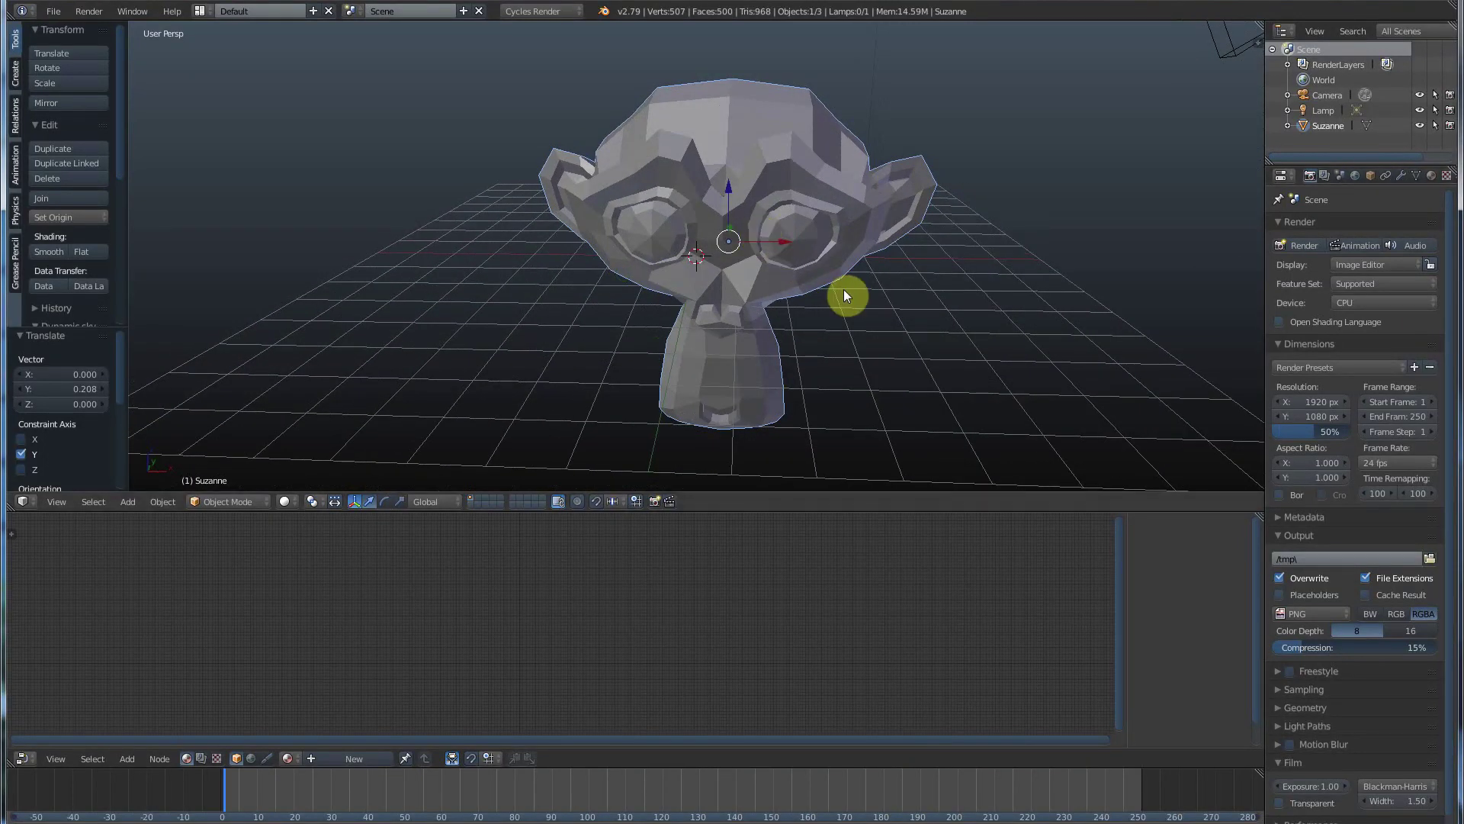
# Step: Zoom in and out to inspect Suzanne close up and from afar
pyautogui.scroll(1, 884, 280)
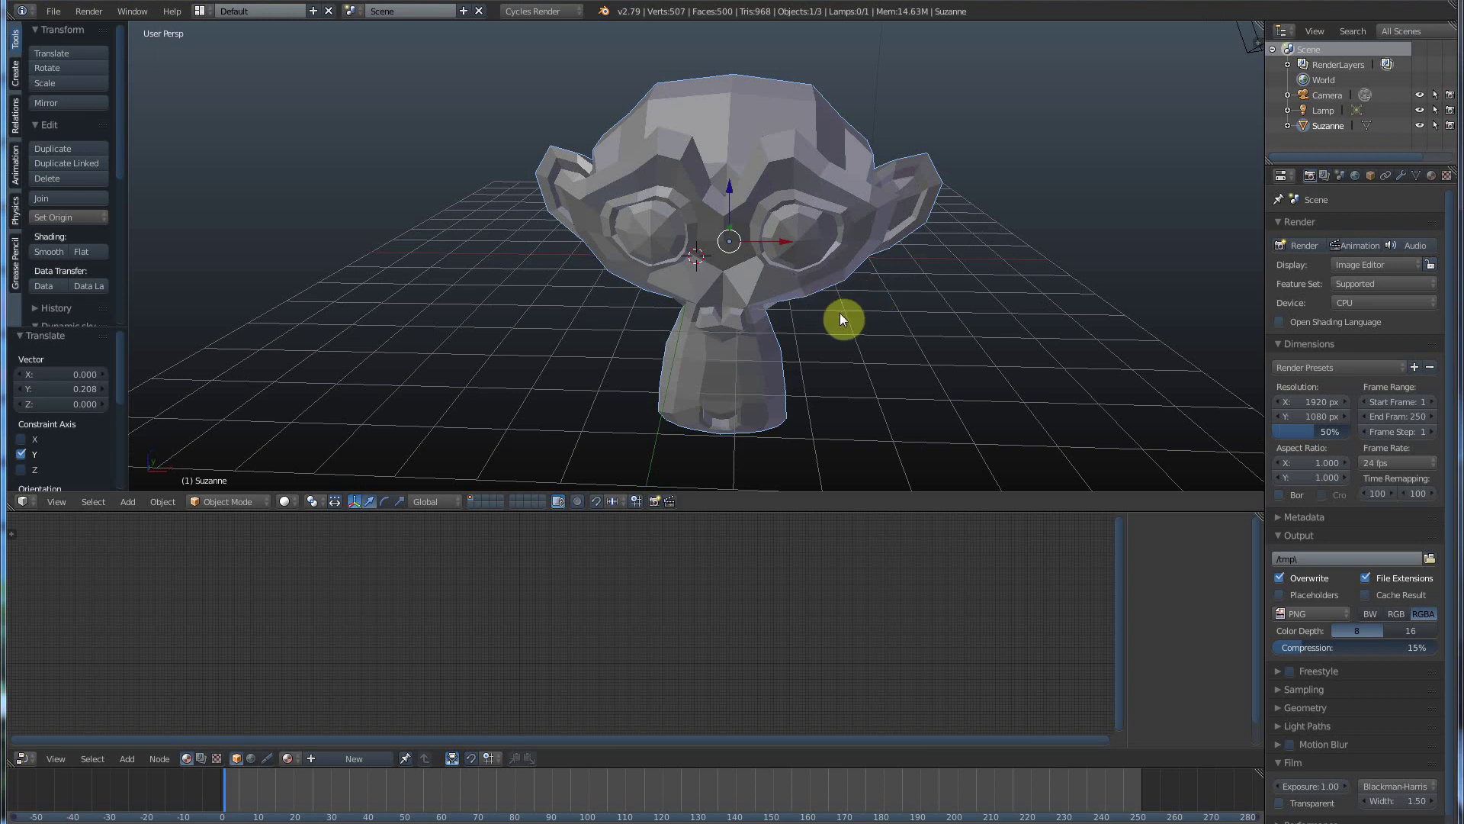
pyautogui.scroll(1, 844, 277)
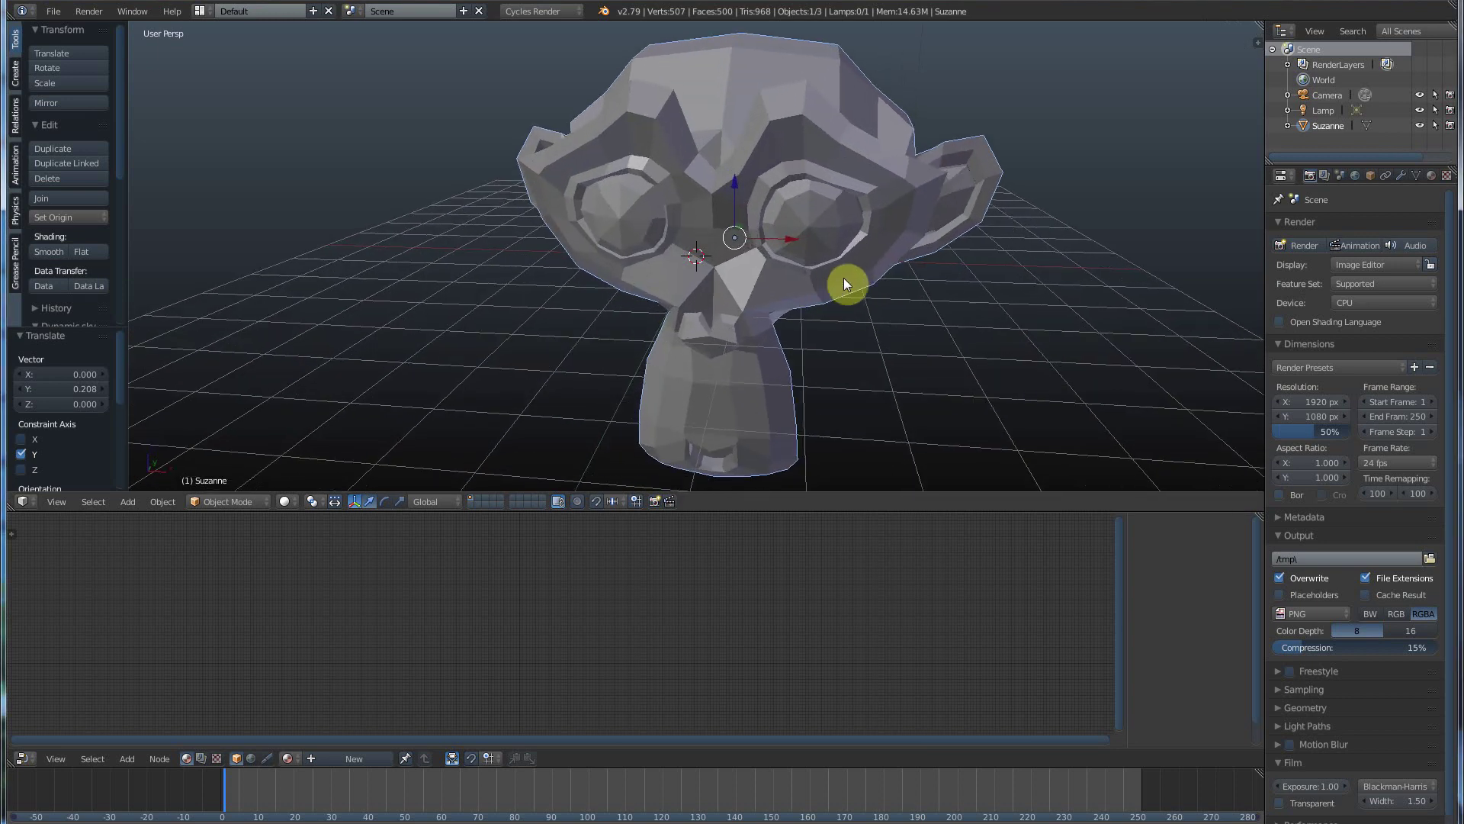
pyautogui.scroll(-1, 822, 302)
pyautogui.scroll(1, 853, 268)
pyautogui.scroll(-2, 833, 320)
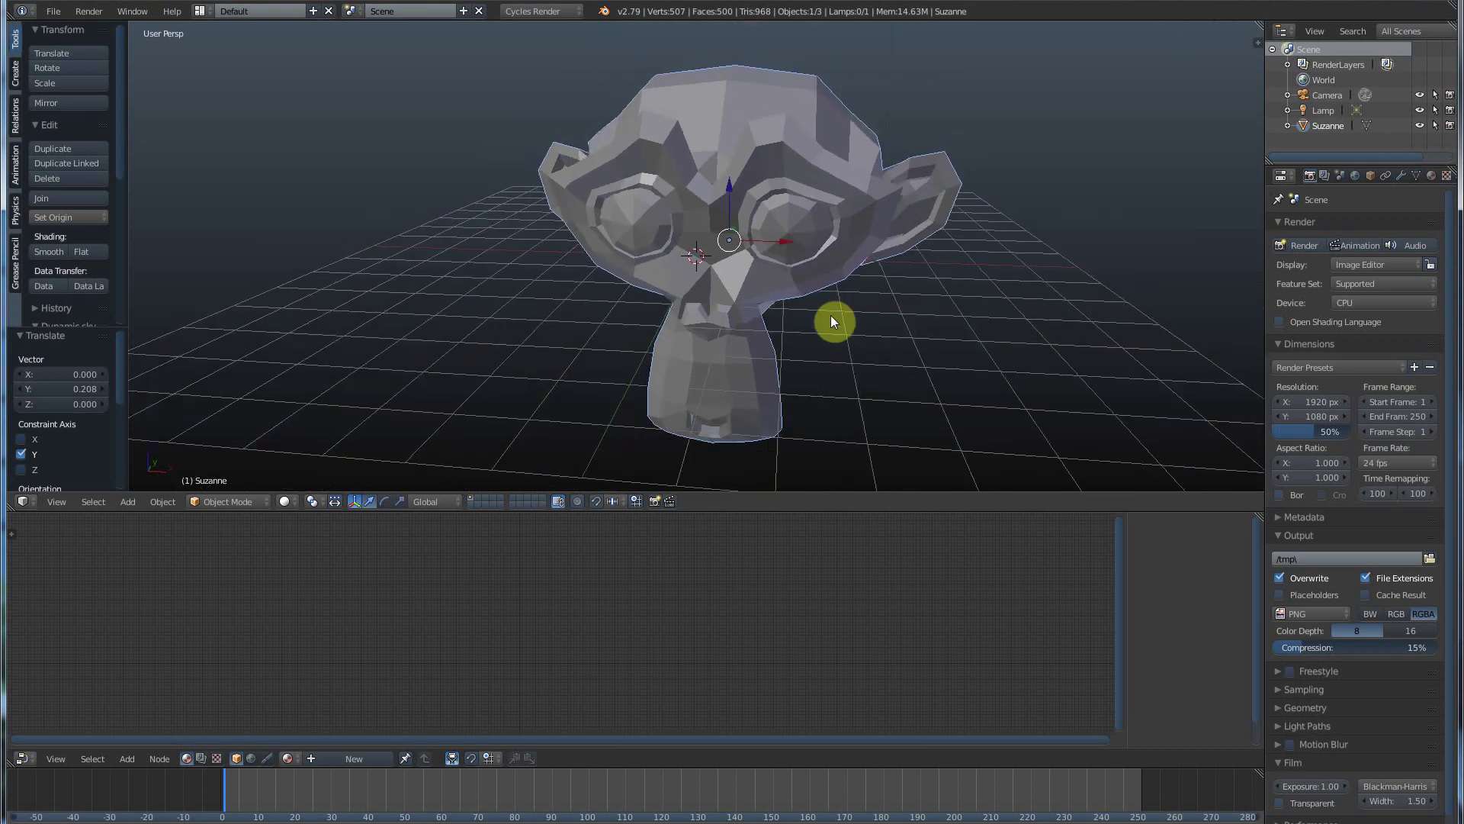
pyautogui.scroll(-1, 801, 362)
pyautogui.scroll(8, 845, 296)
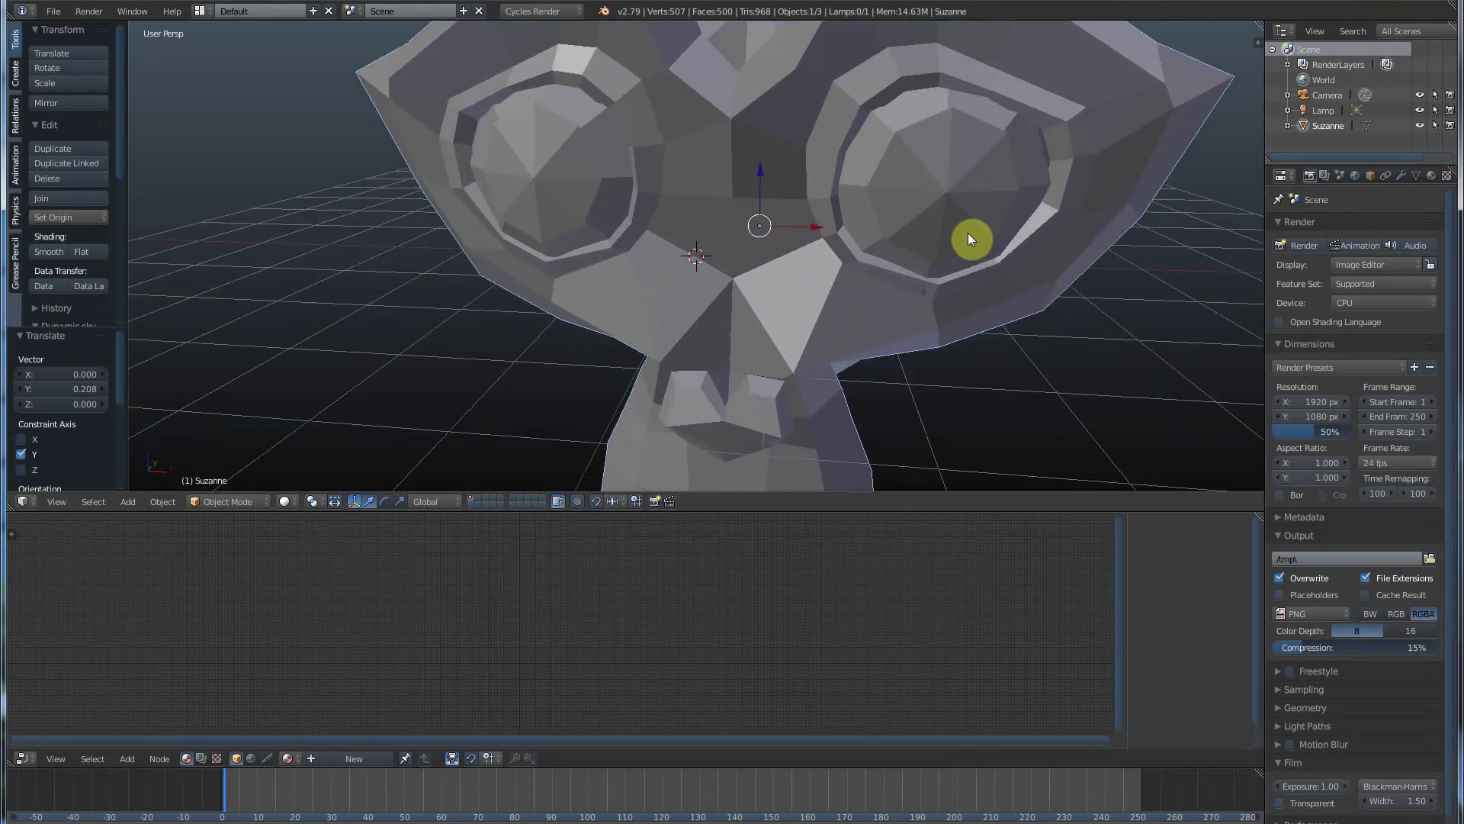
pyautogui.scroll(-8, 865, 319)
pyautogui.scroll(-1, 785, 363)
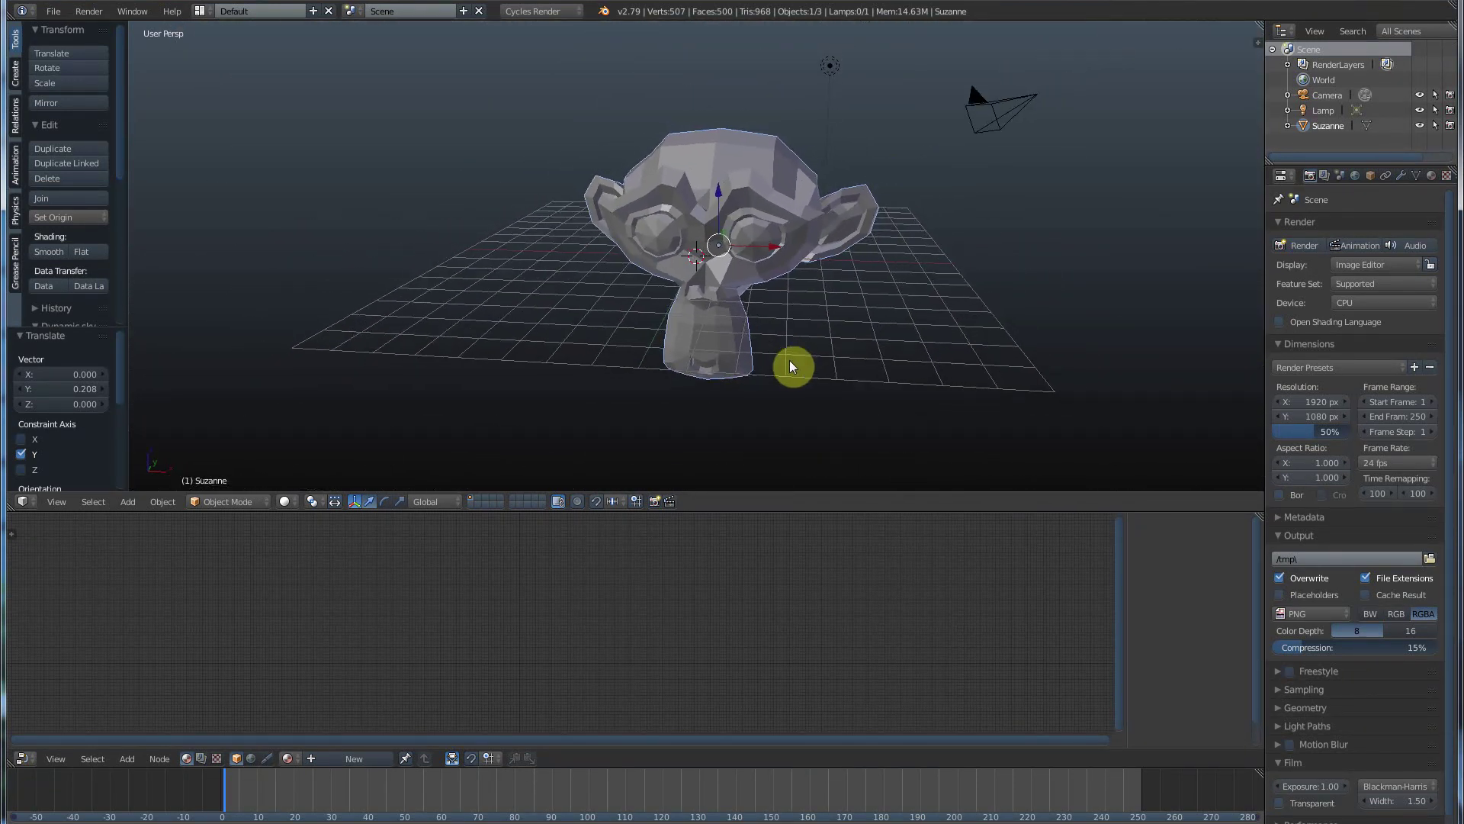
pyautogui.scroll(2, 790, 360)
pyautogui.scroll(1, 842, 316)
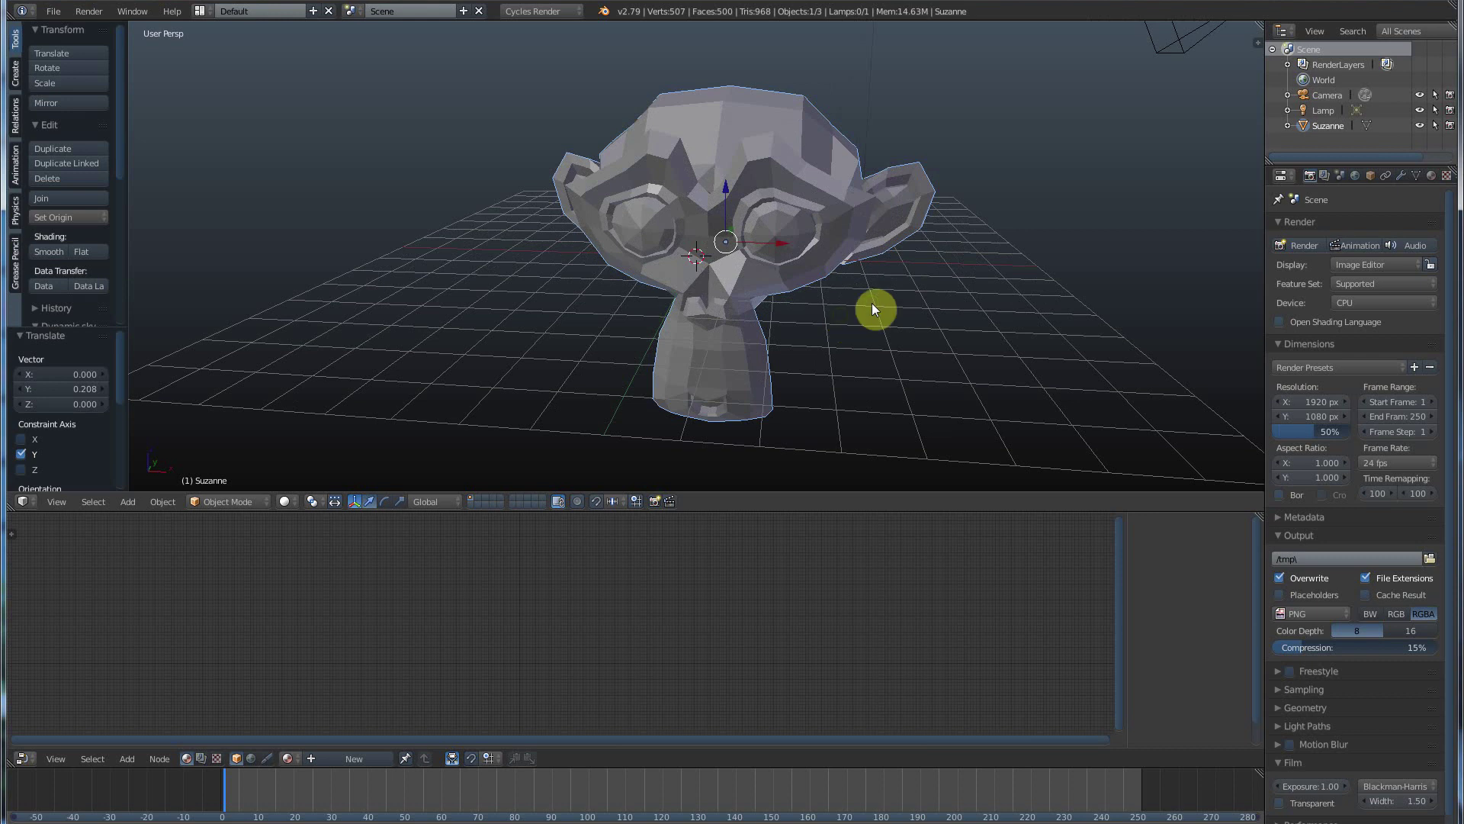
# Step: Orbit around Suzanne to a raised three-quarter view with the camera visible
pyautogui.moveTo(873, 306)
pyautogui.mouseDown(button='middle')
pyautogui.moveTo(834, 315)
pyautogui.moveTo(905, 308)
pyautogui.moveTo(810, 324)
pyautogui.moveTo(872, 307)
pyautogui.mouseUp(button='middle')
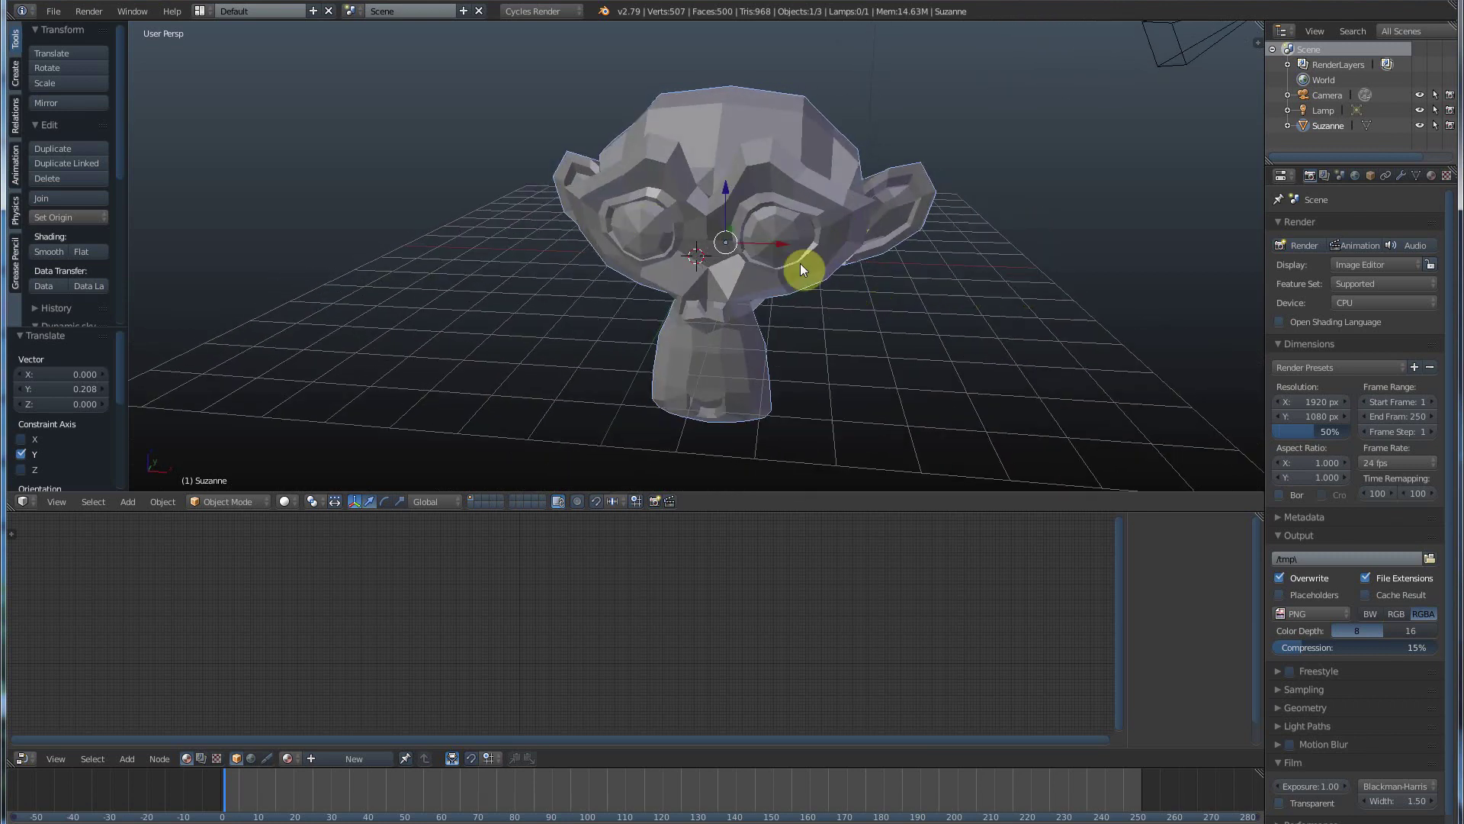
pyautogui.moveTo(810, 289); pyautogui.dragTo(801, 320, button='middle')
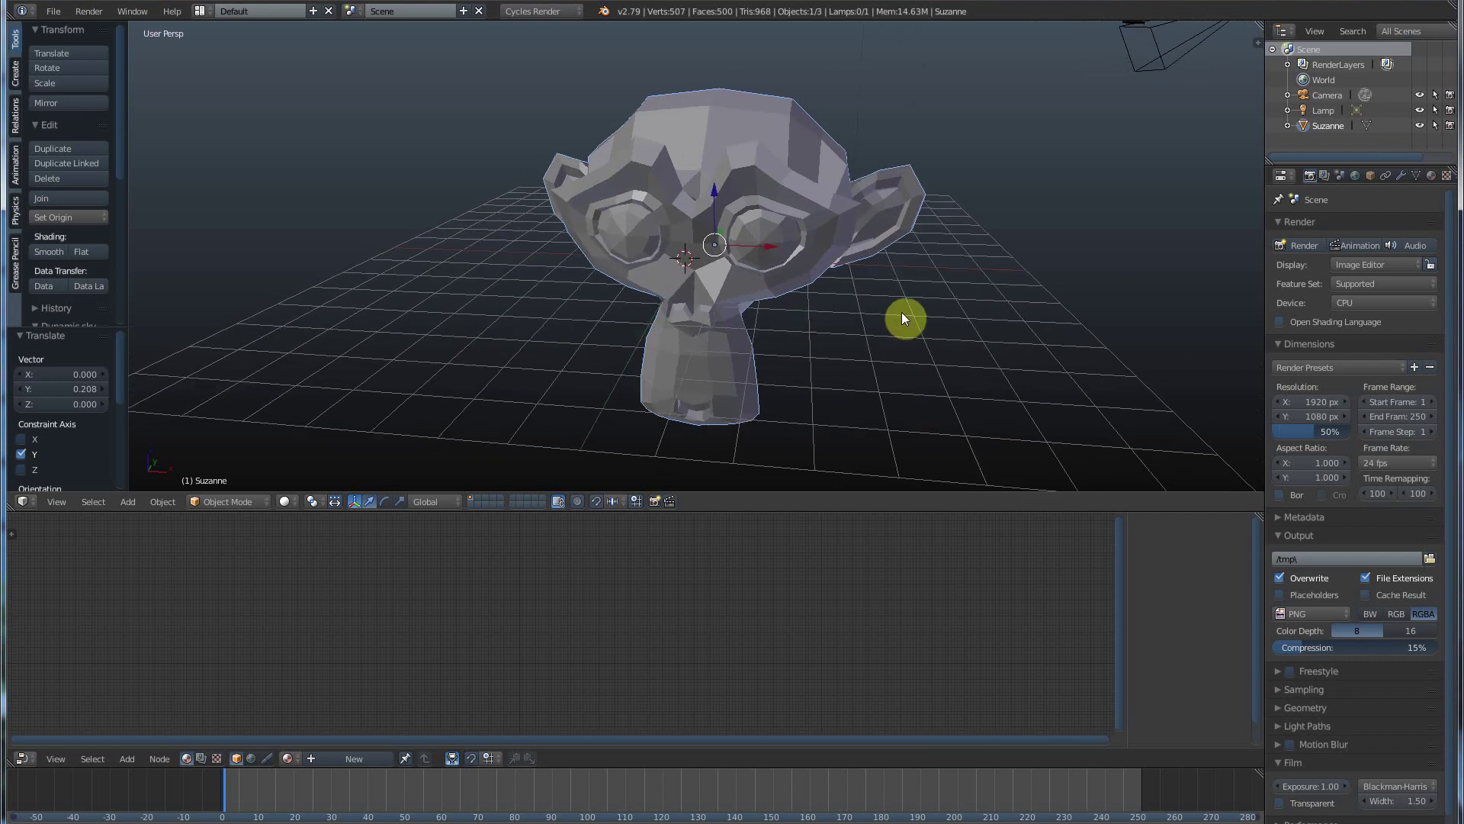
pyautogui.moveTo(901, 313); pyautogui.dragTo(877, 345, button='middle')
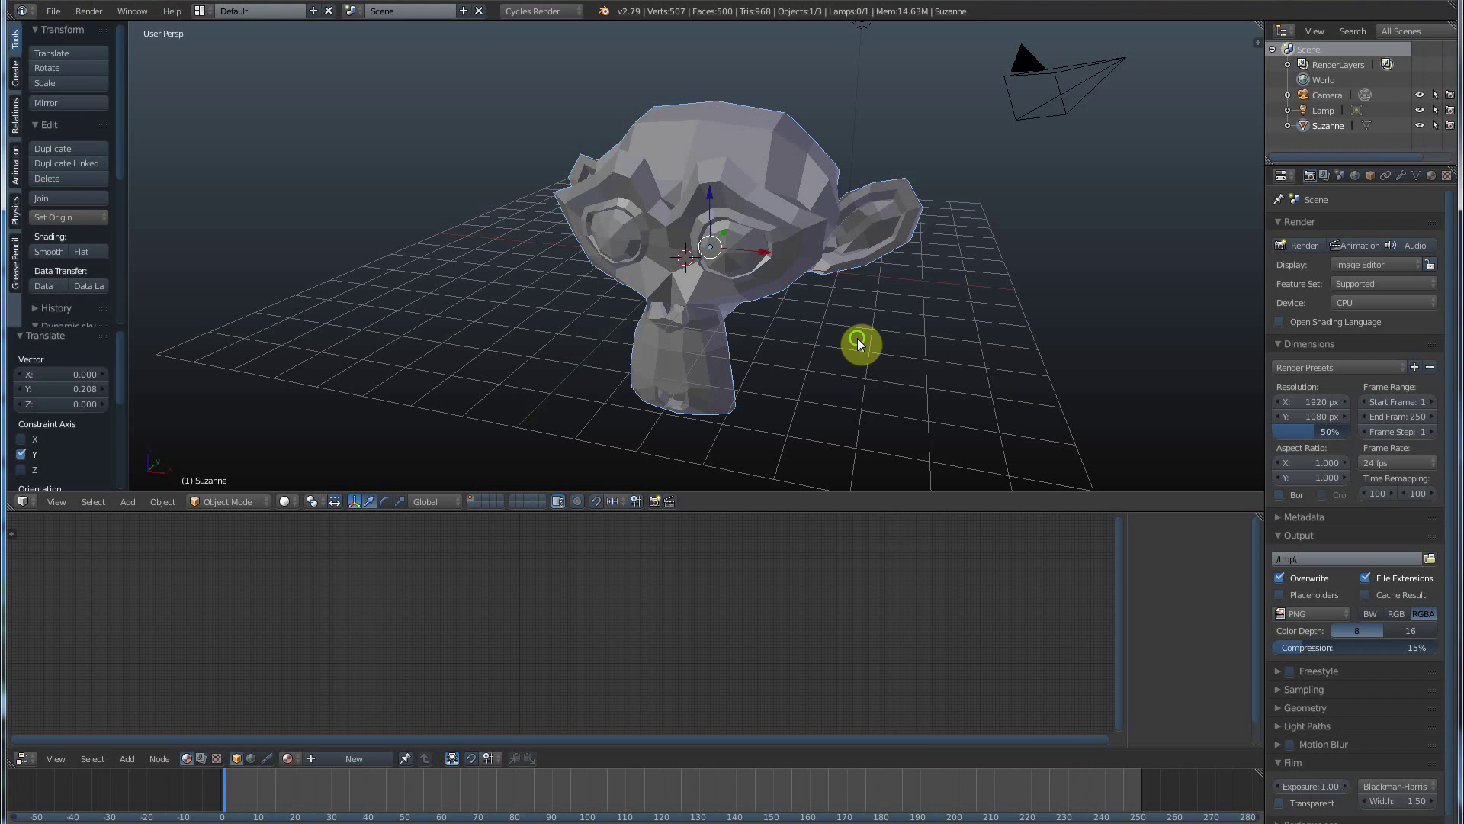
pyautogui.moveTo(858, 337)
pyautogui.mouseDown(button='middle')
pyautogui.moveTo(800, 323)
pyautogui.moveTo(886, 333)
pyautogui.moveTo(846, 339)
pyautogui.mouseUp(button='middle')
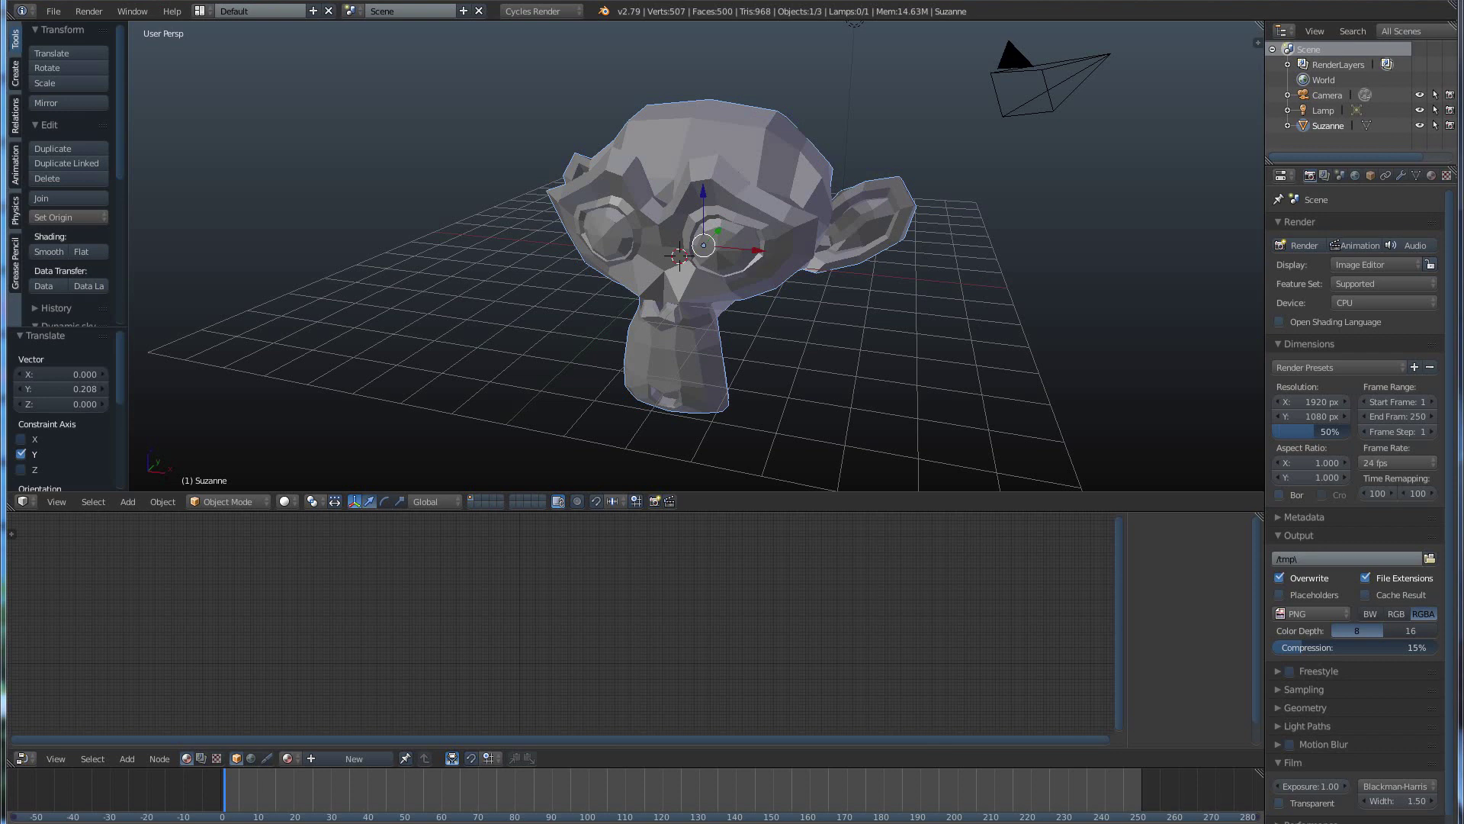